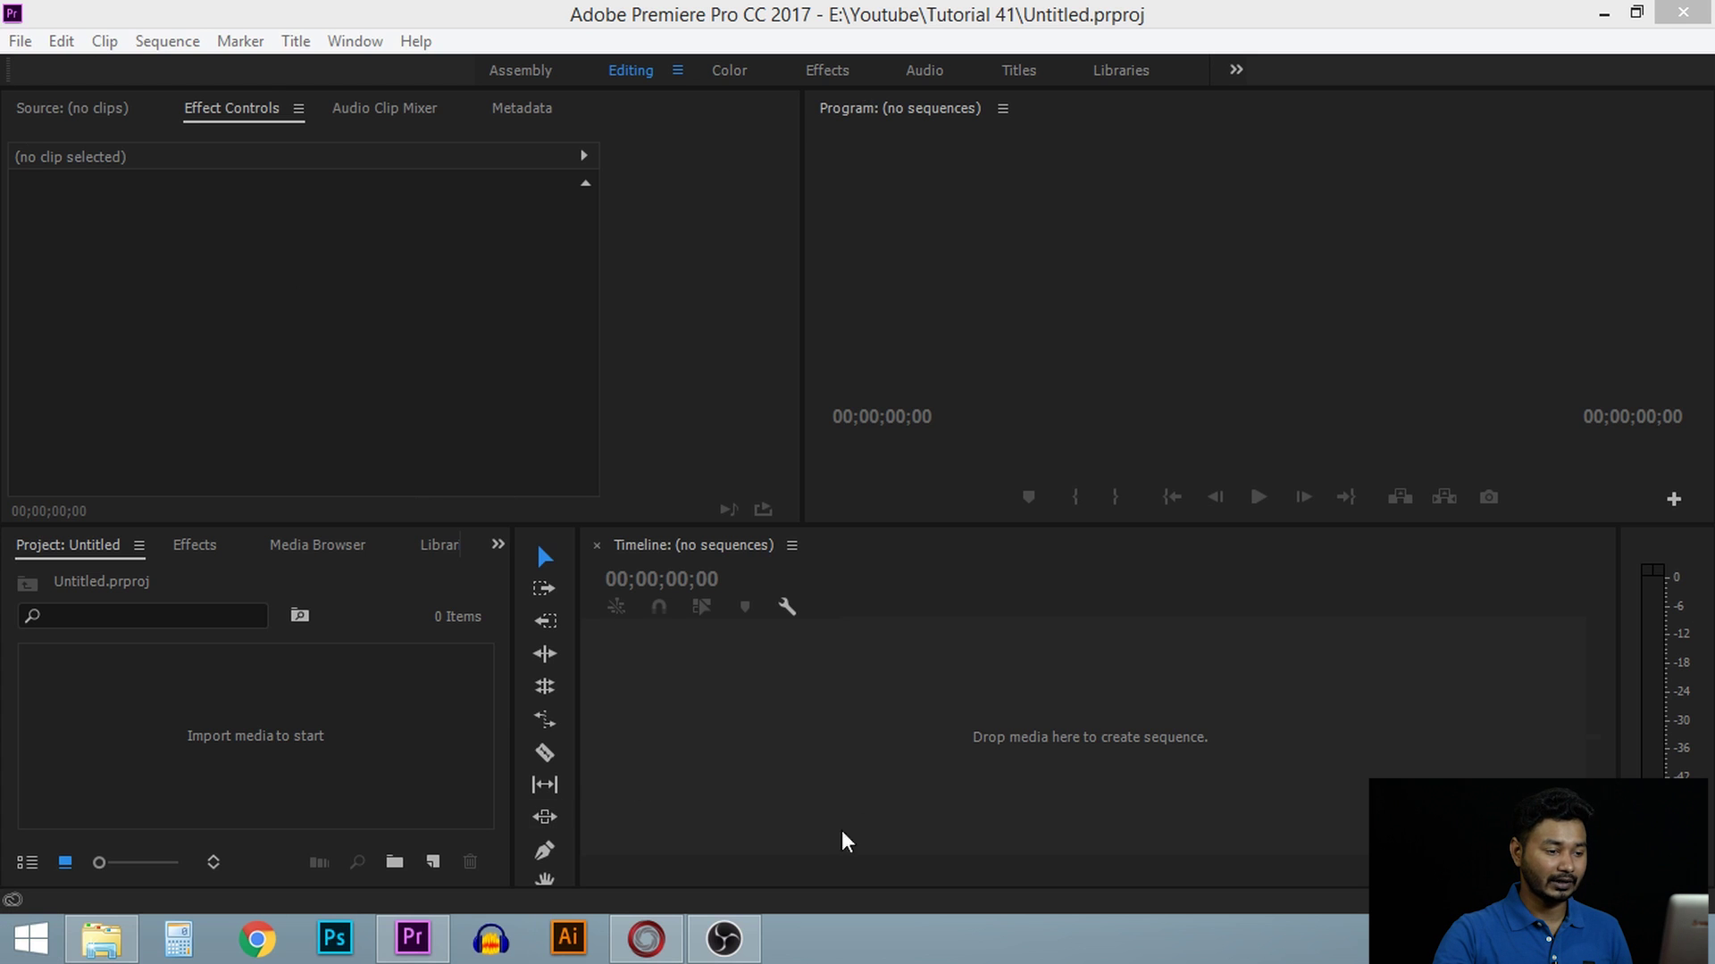
Switch to File Explorer showing the Tutorial 41 folder with DSC_0123.mp4 and block-word.png.
left_click(101, 938)
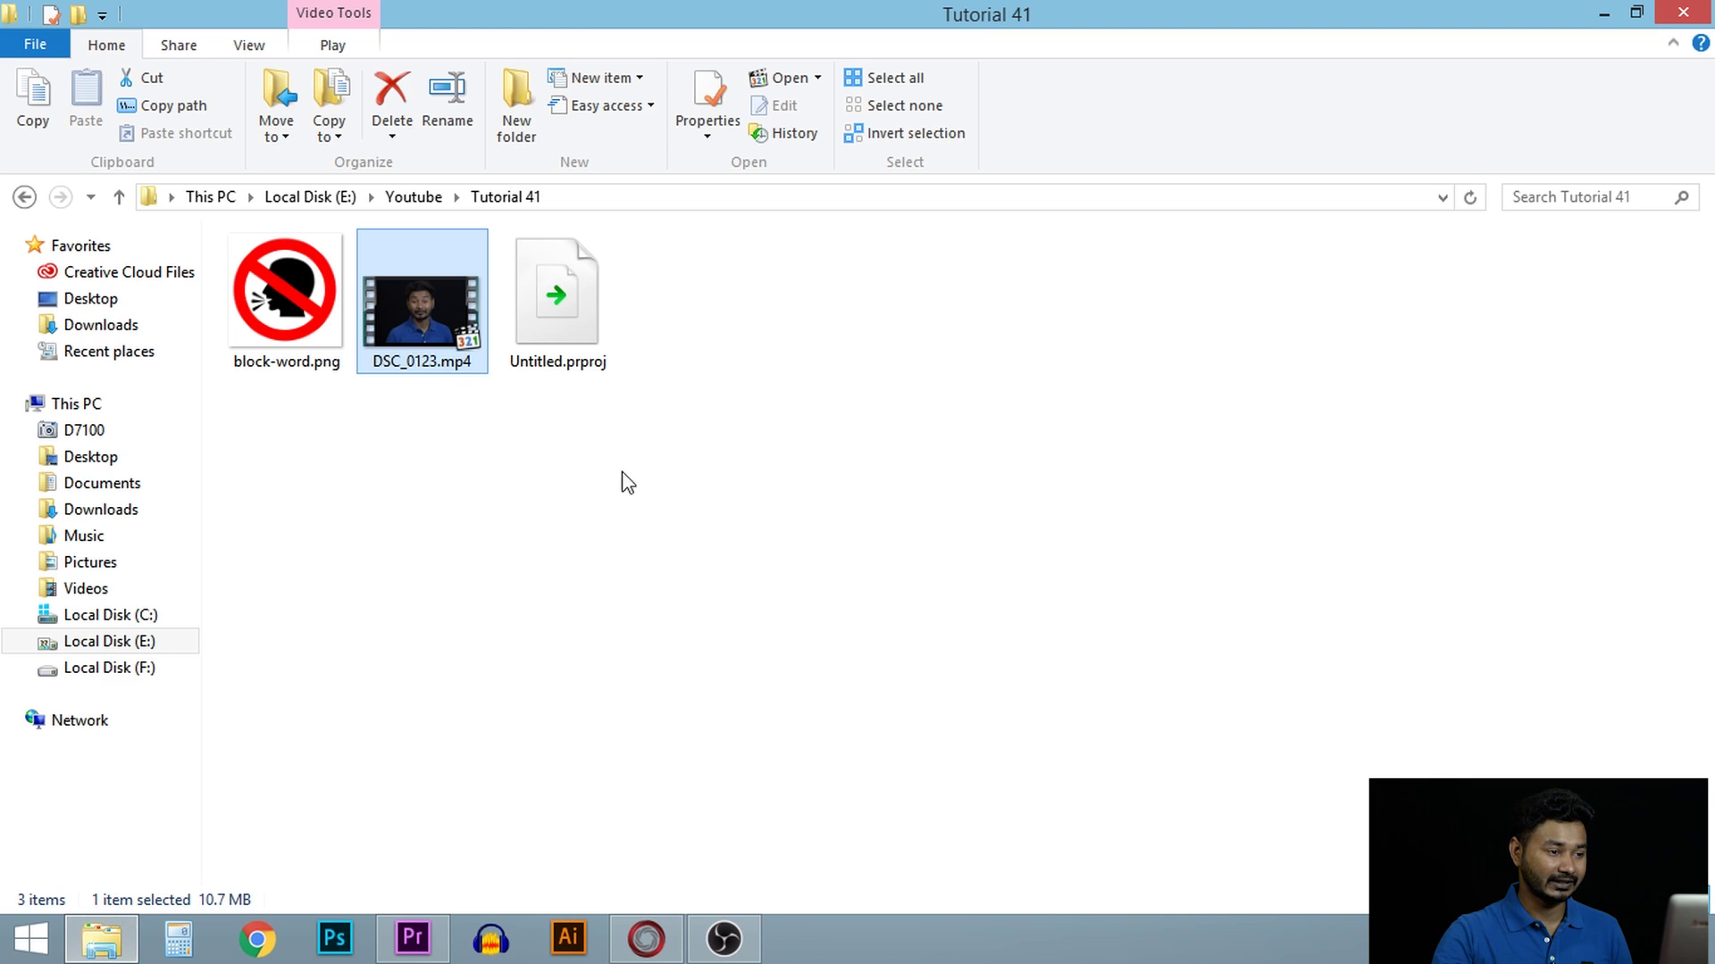
Import DSC_0123.mp4 into the project and drop it on the empty timeline to create the DSC_0123 sequence.
left_click_drag(386, 361, 354, 773)
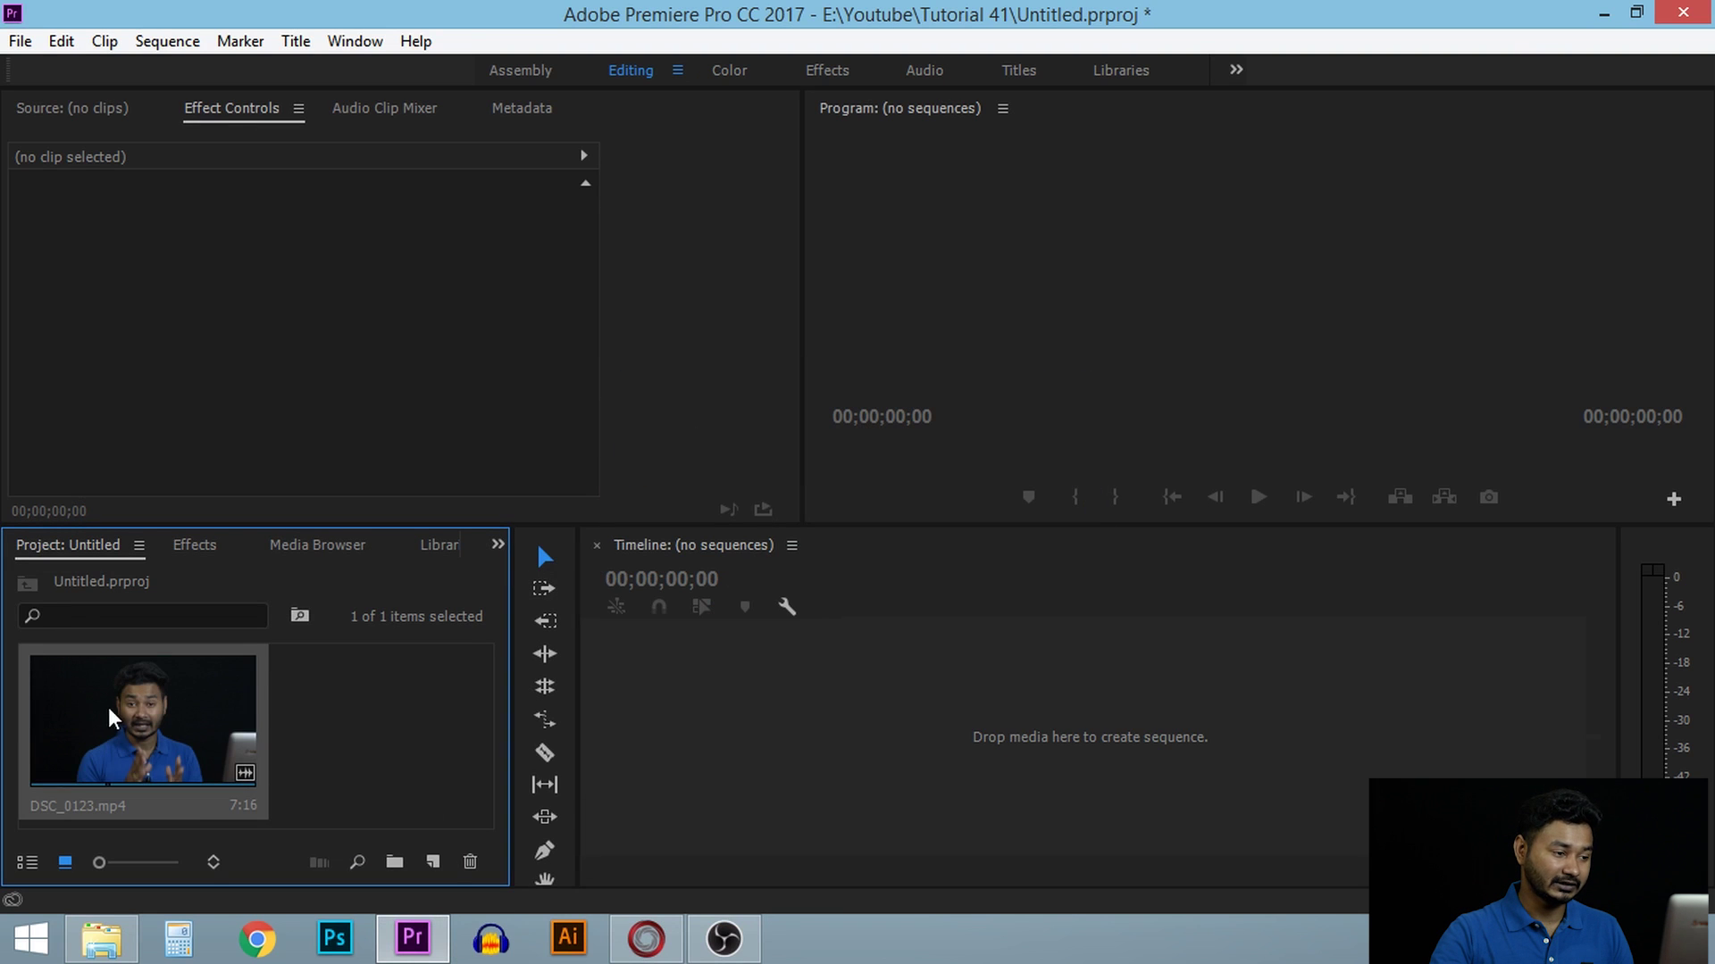
left_click_drag(491, 721, 918, 697)
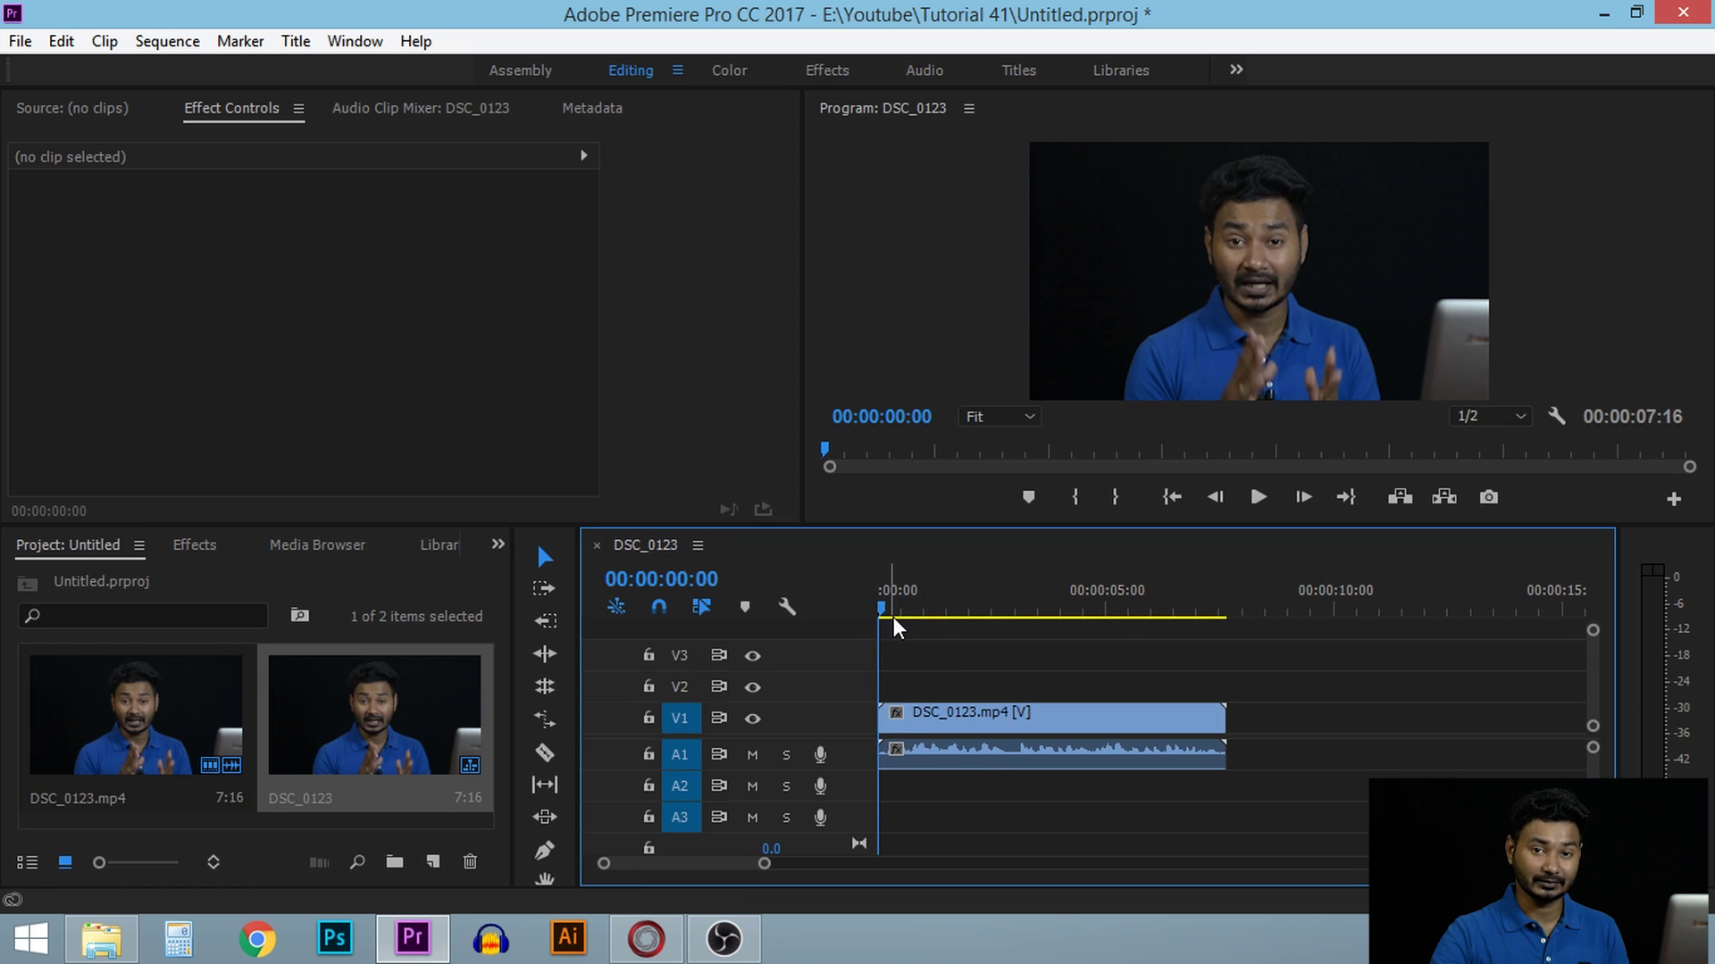
Locate the spoken word and add markers at its start 00:00:01:21 and end 00:00:02:01.
left_click(890, 617)
left_click_drag(891, 616, 920, 618)
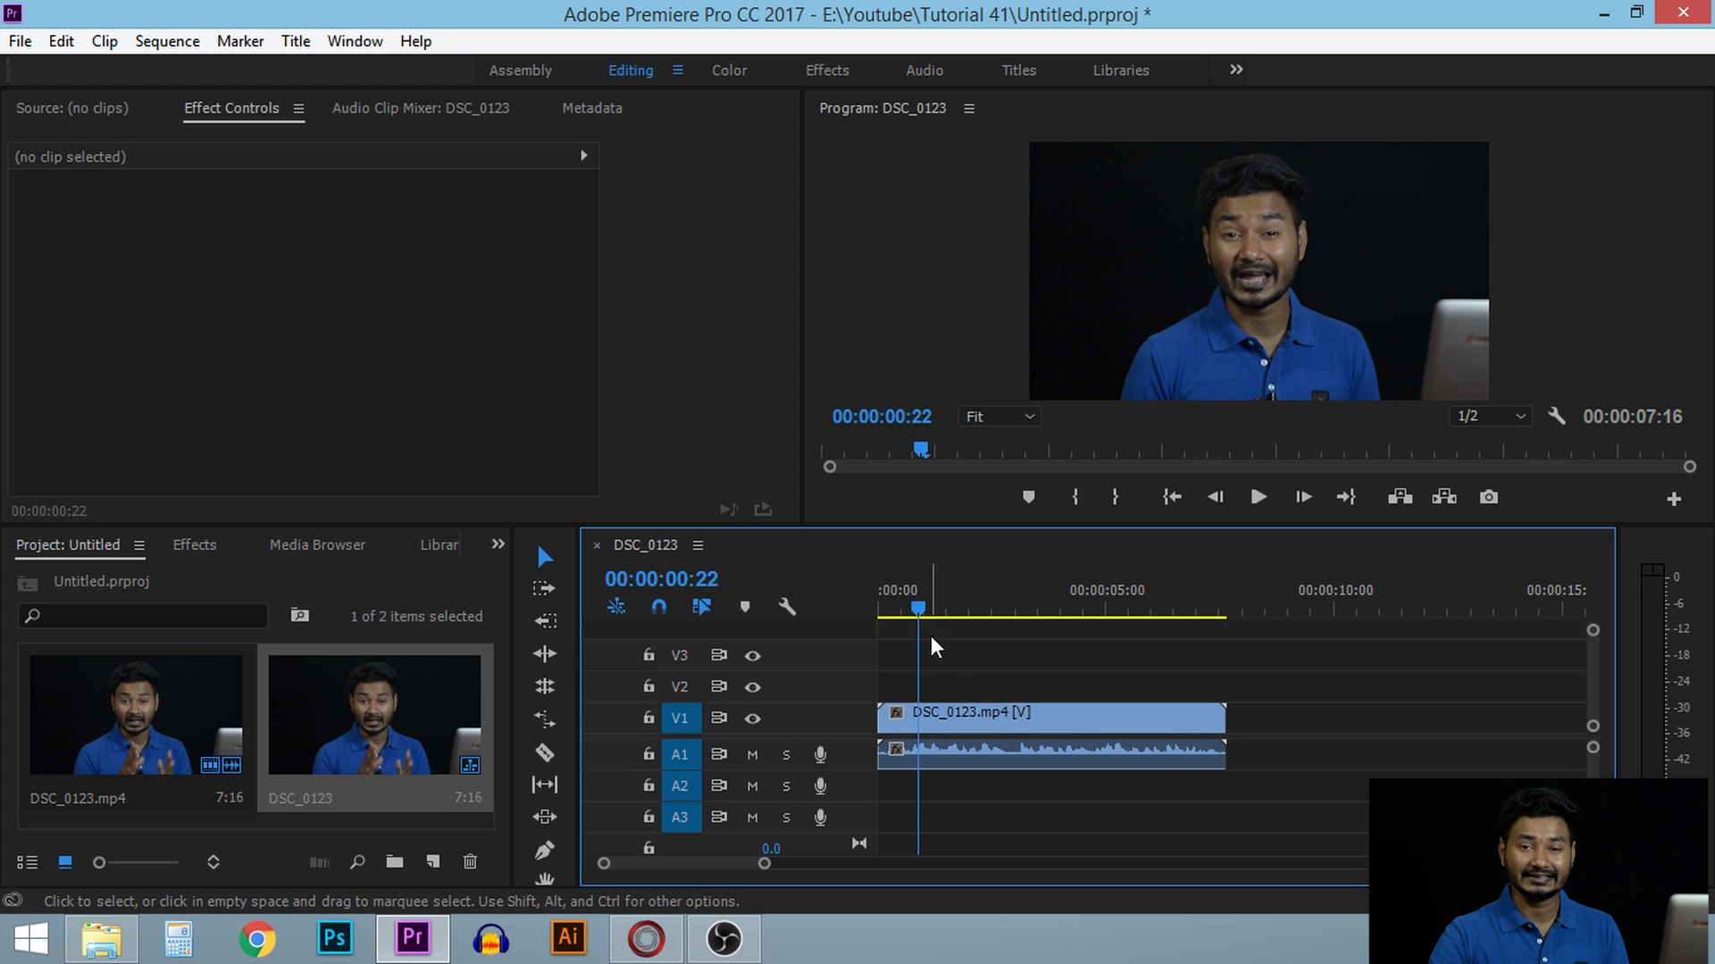
left_click_drag(919, 608, 964, 611)
key("space")
key("space")
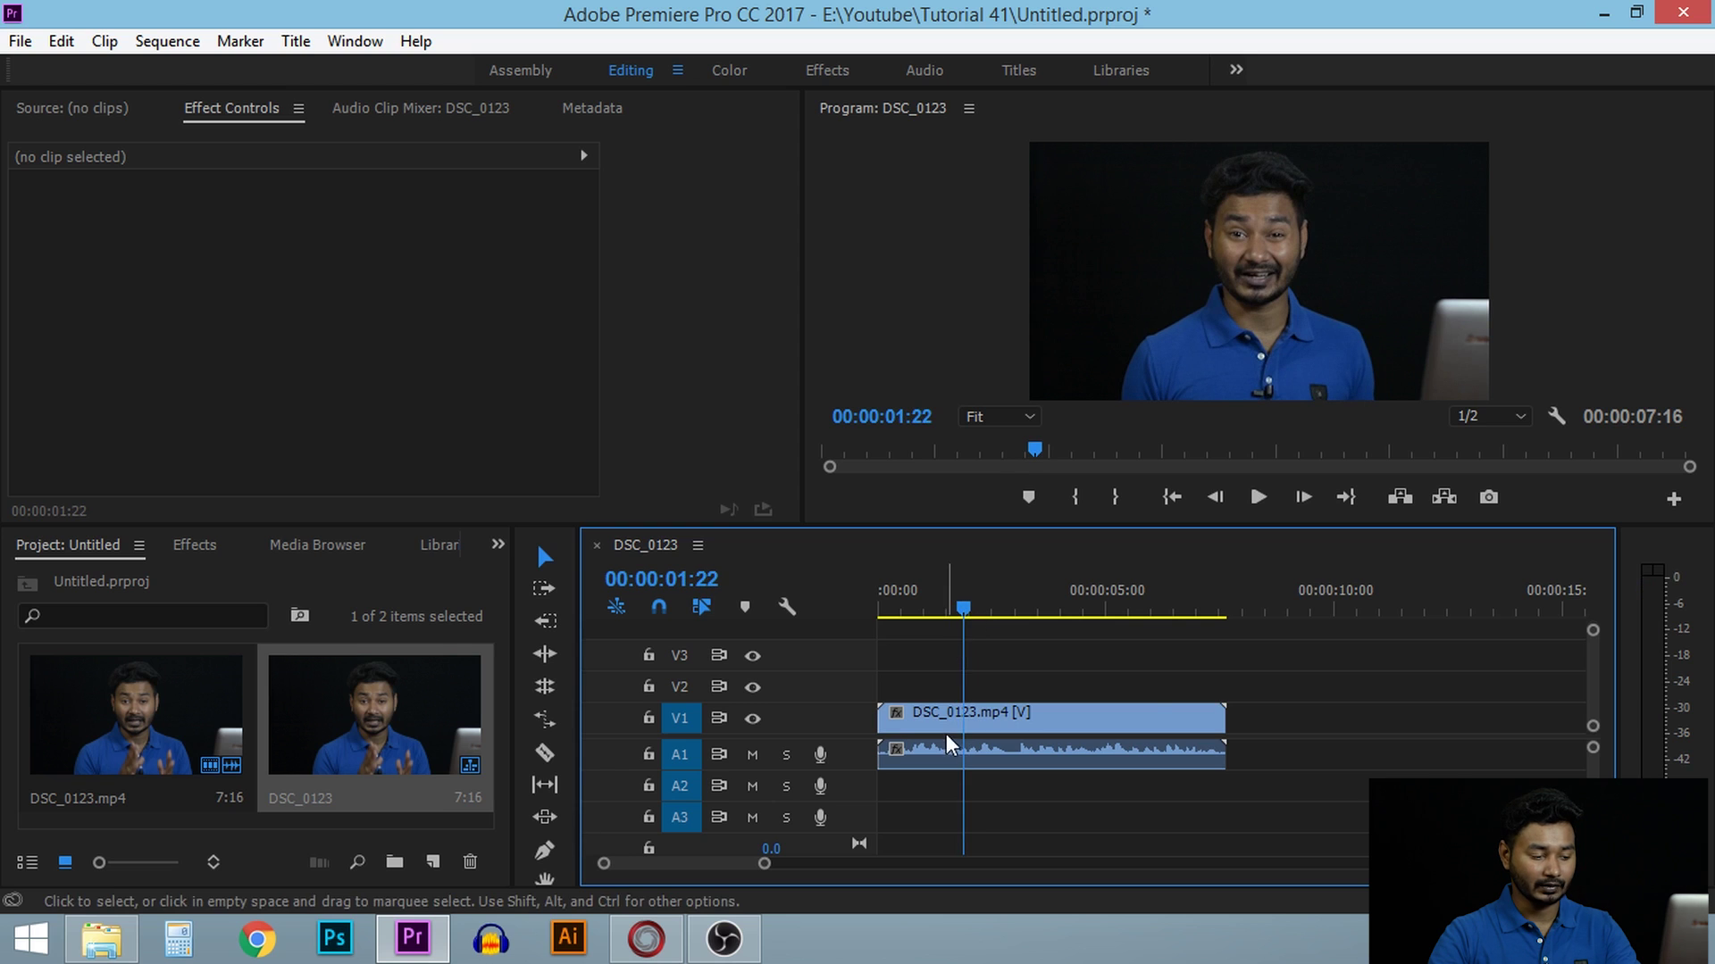
scroll(938, 740, "up", 4)
mouse_move(1027, 600)
left_mouse_down()
mouse_move(1000, 614)
mouse_move(1058, 609)
mouse_move(1020, 620)
left_mouse_up()
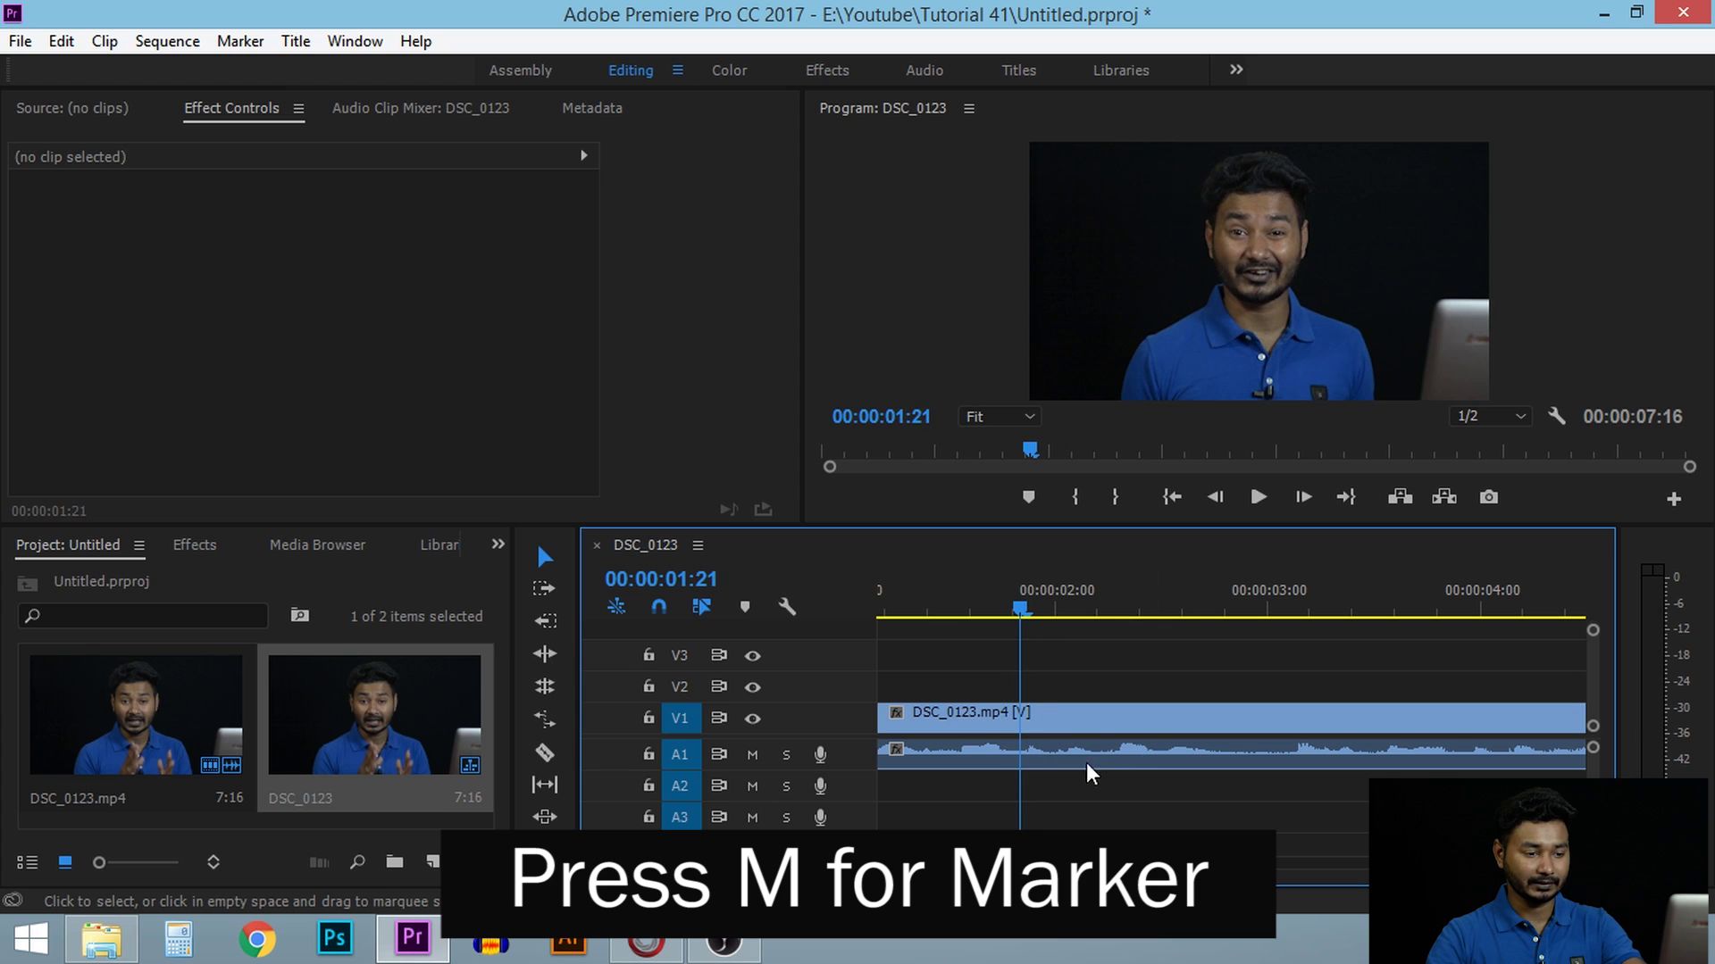
key("m")
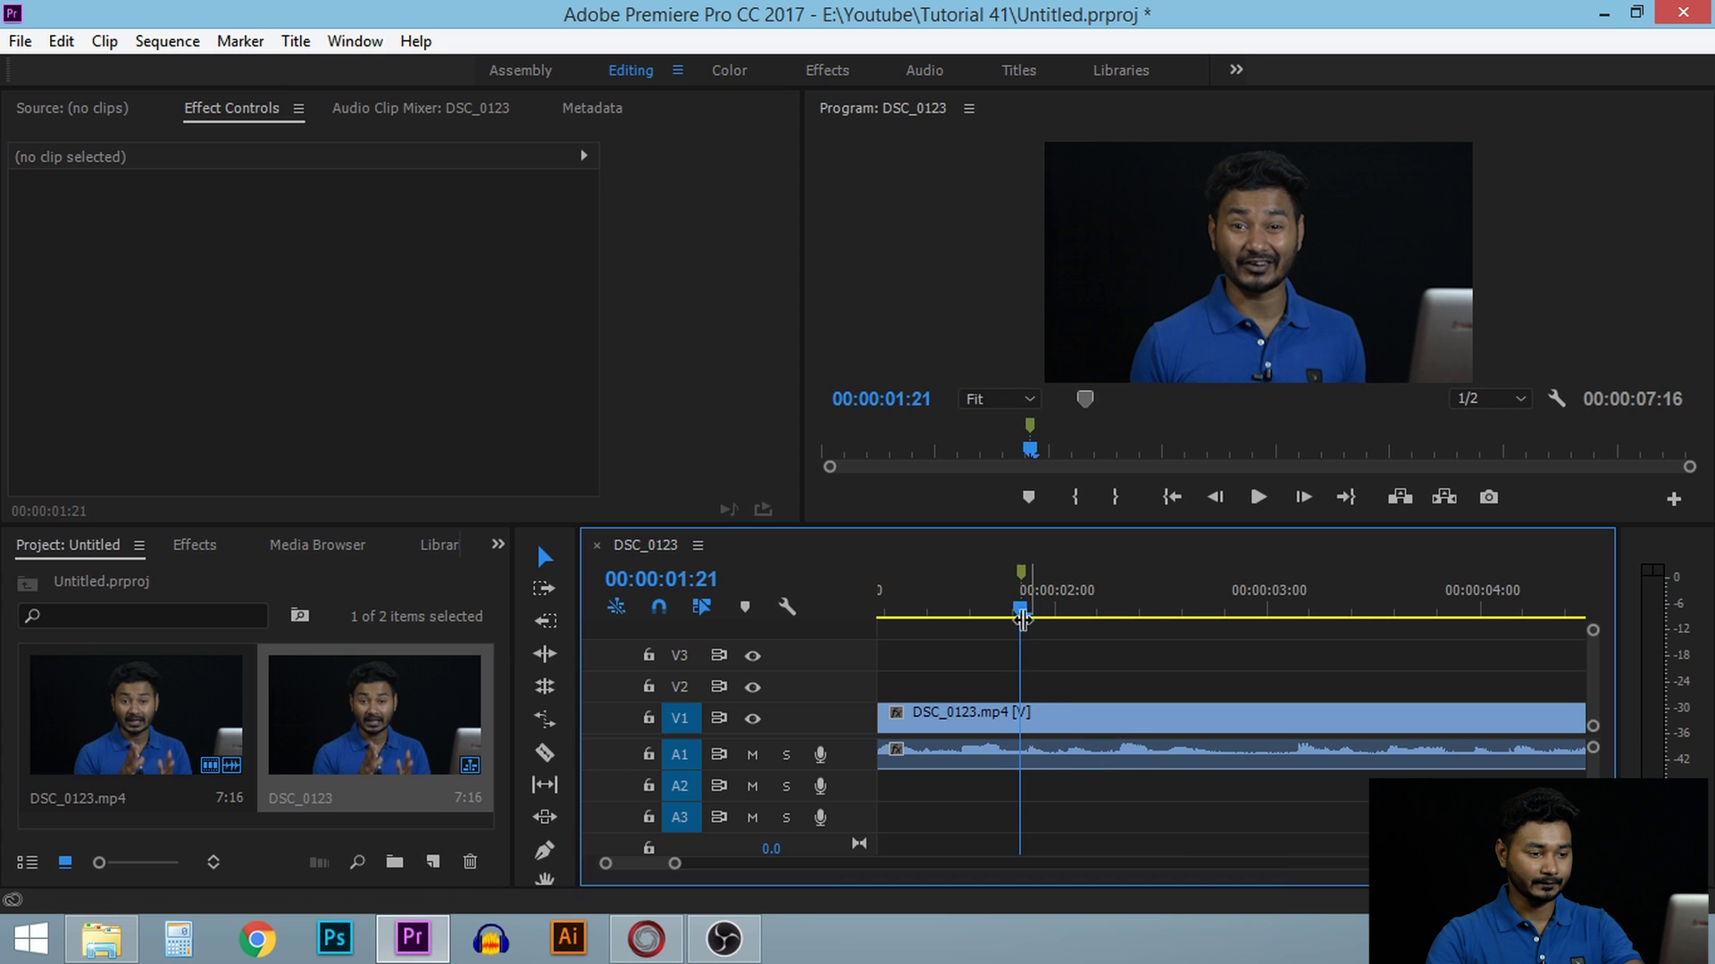
left_click_drag(1030, 612, 1064, 625)
key("m")
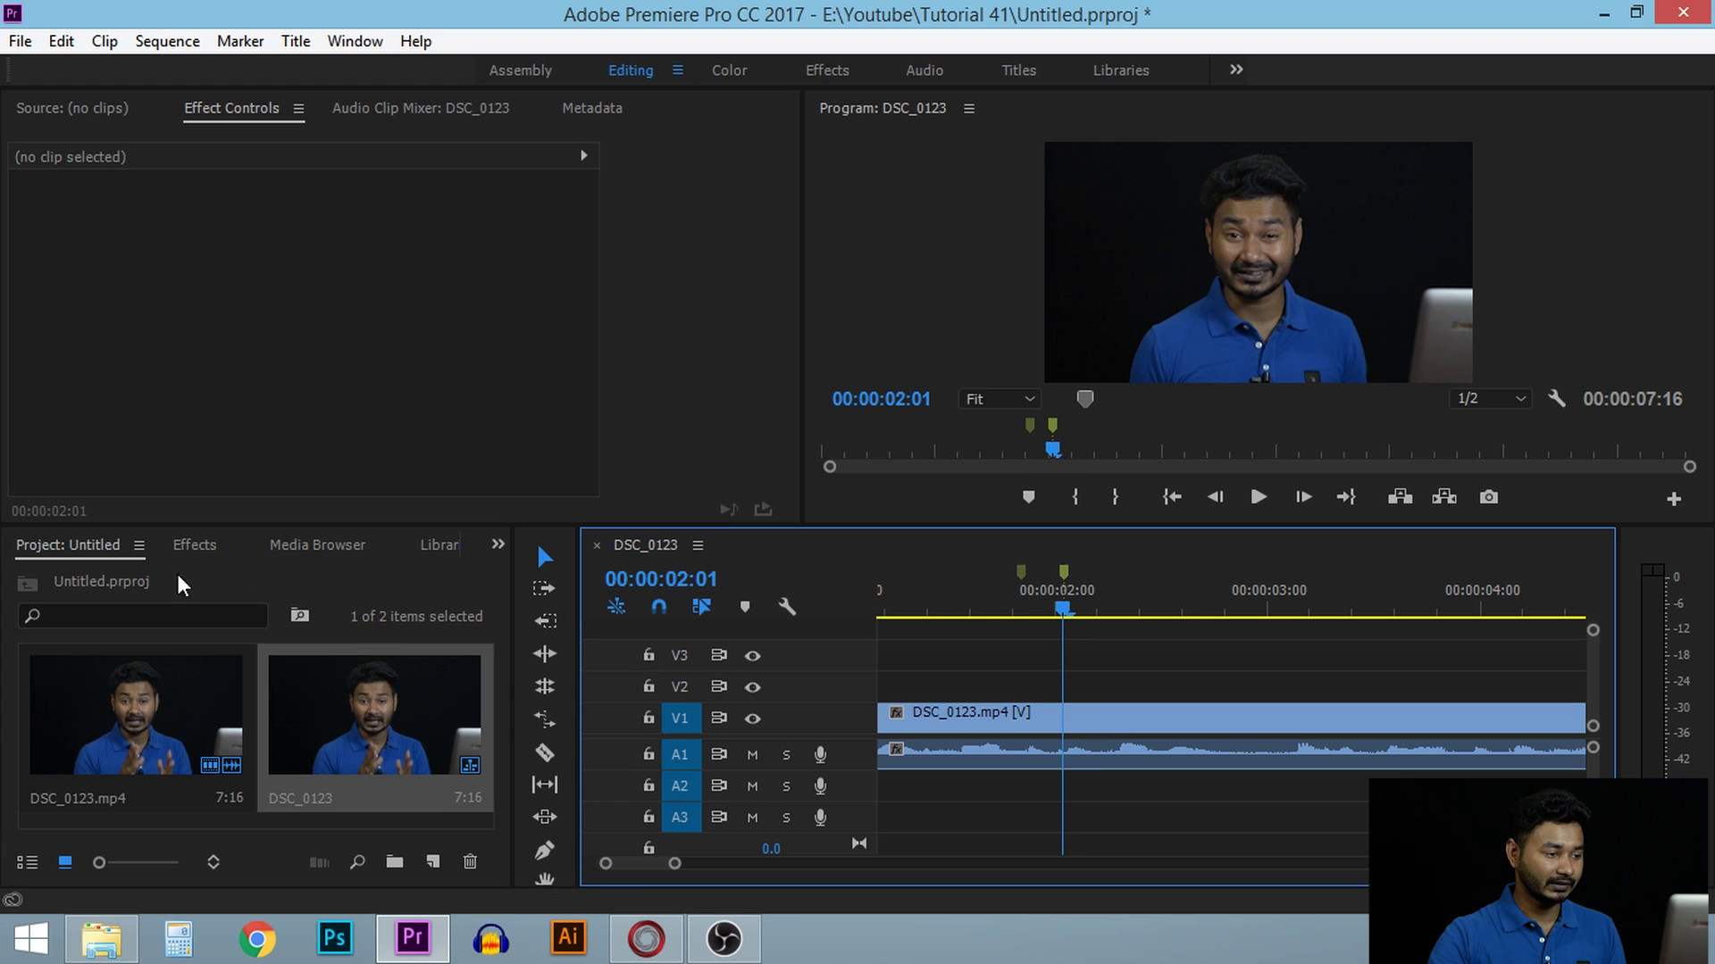
Create a new Bars and Tone item in the Project panel with default settings.
left_click(21, 864)
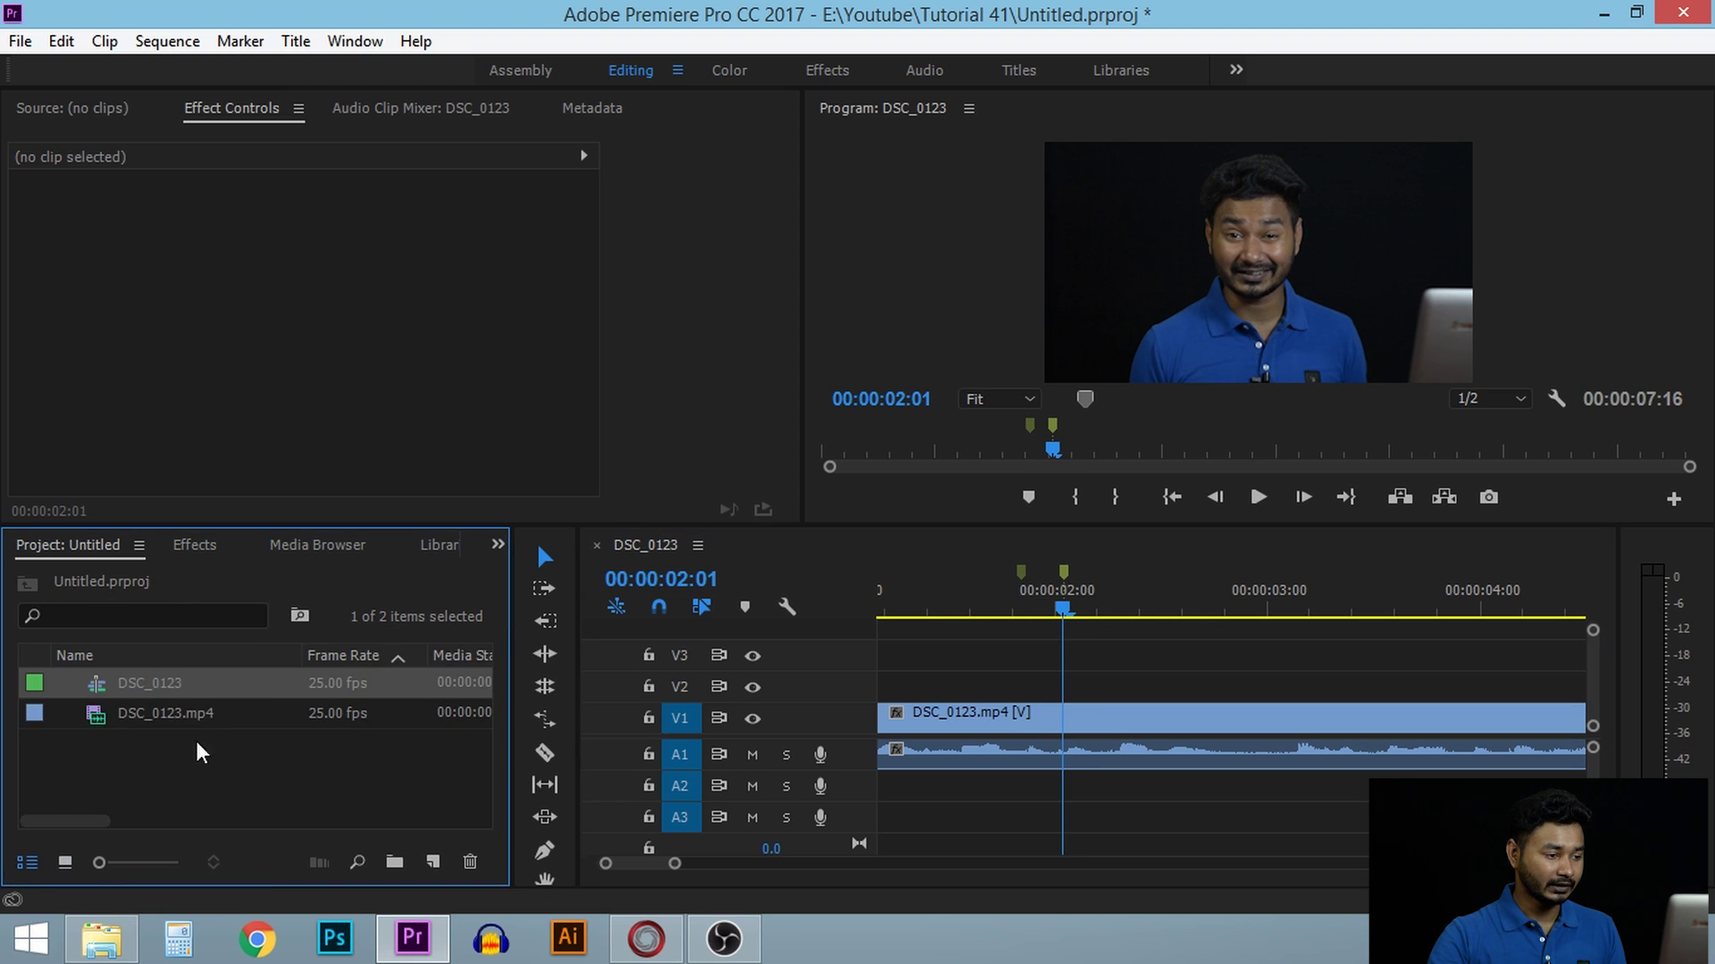
right_click(203, 763)
mouse_move(343, 649)
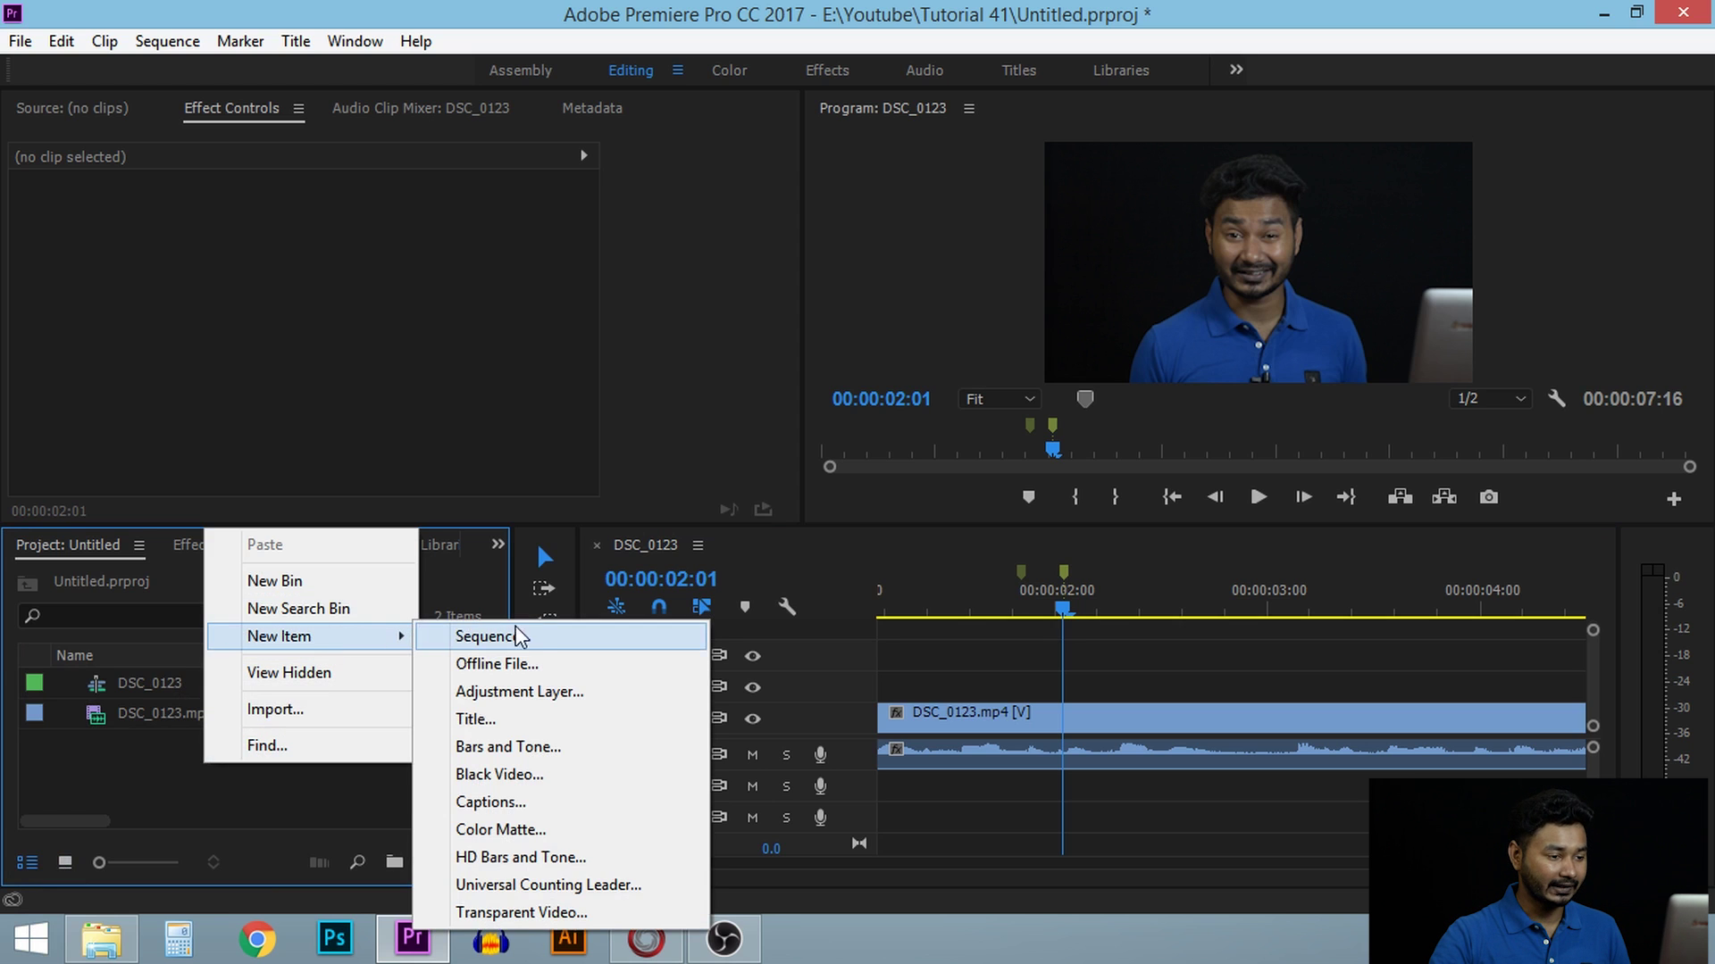
left_click(549, 748)
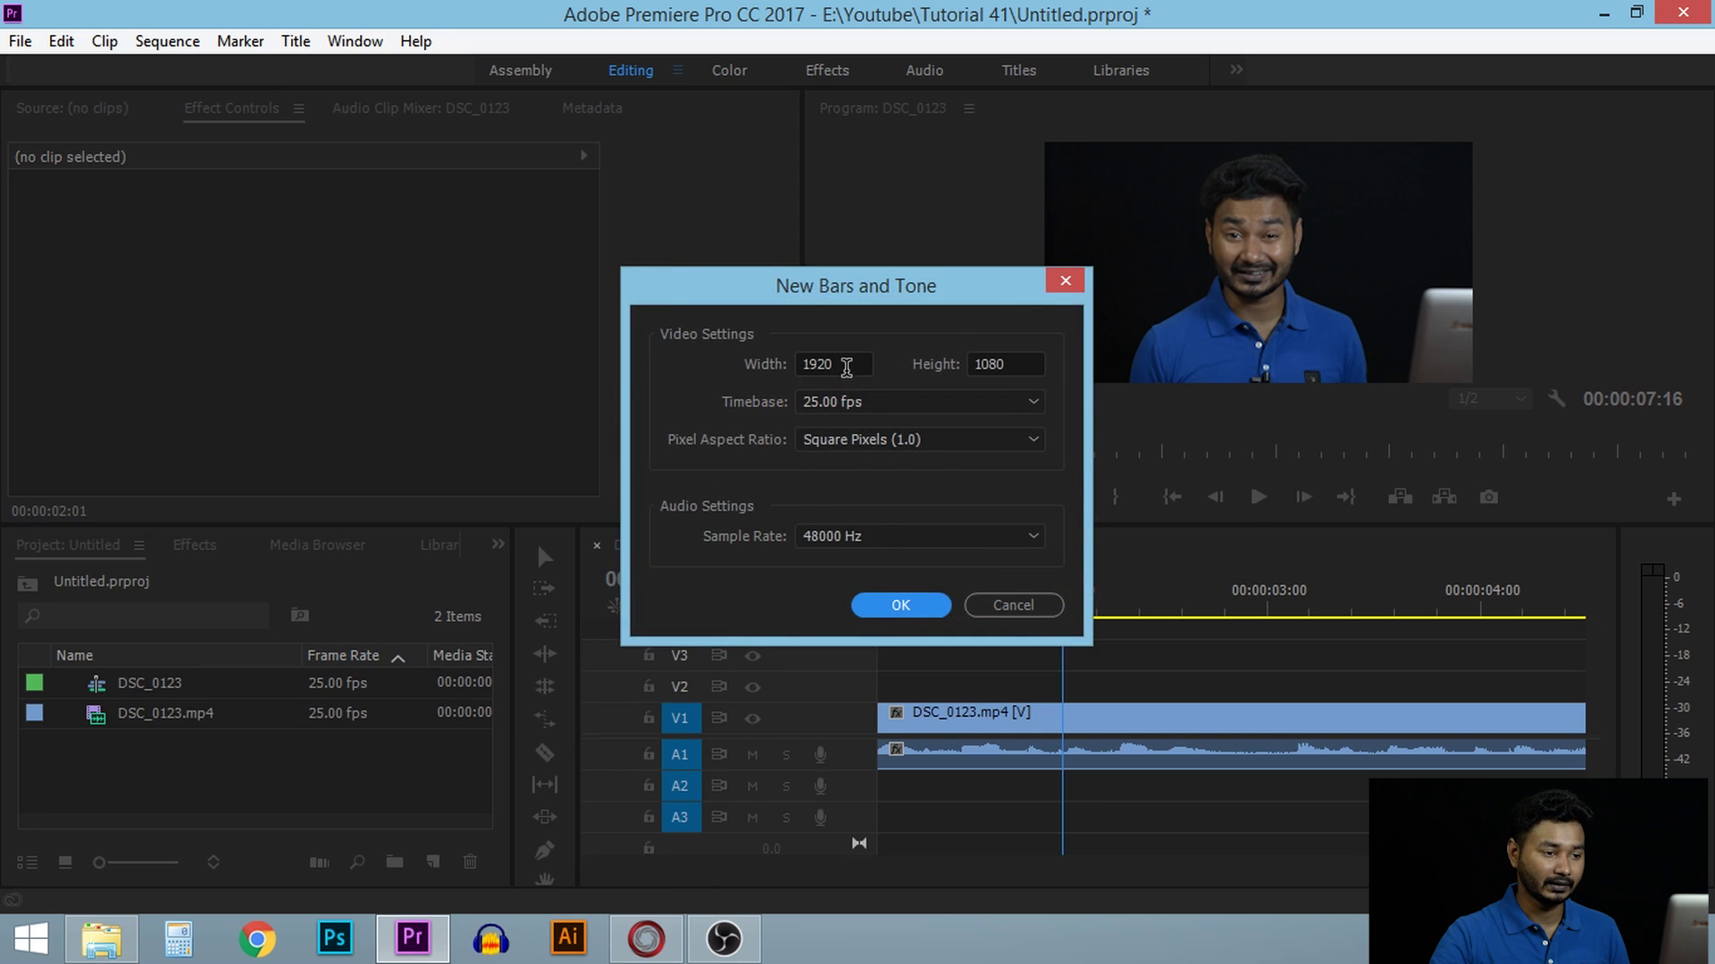
left_click(900, 606)
Place Bars and Tone on V2/A2, unlink it and delete the bars video, keeping the tone on A2.
left_click_drag(139, 688, 966, 687)
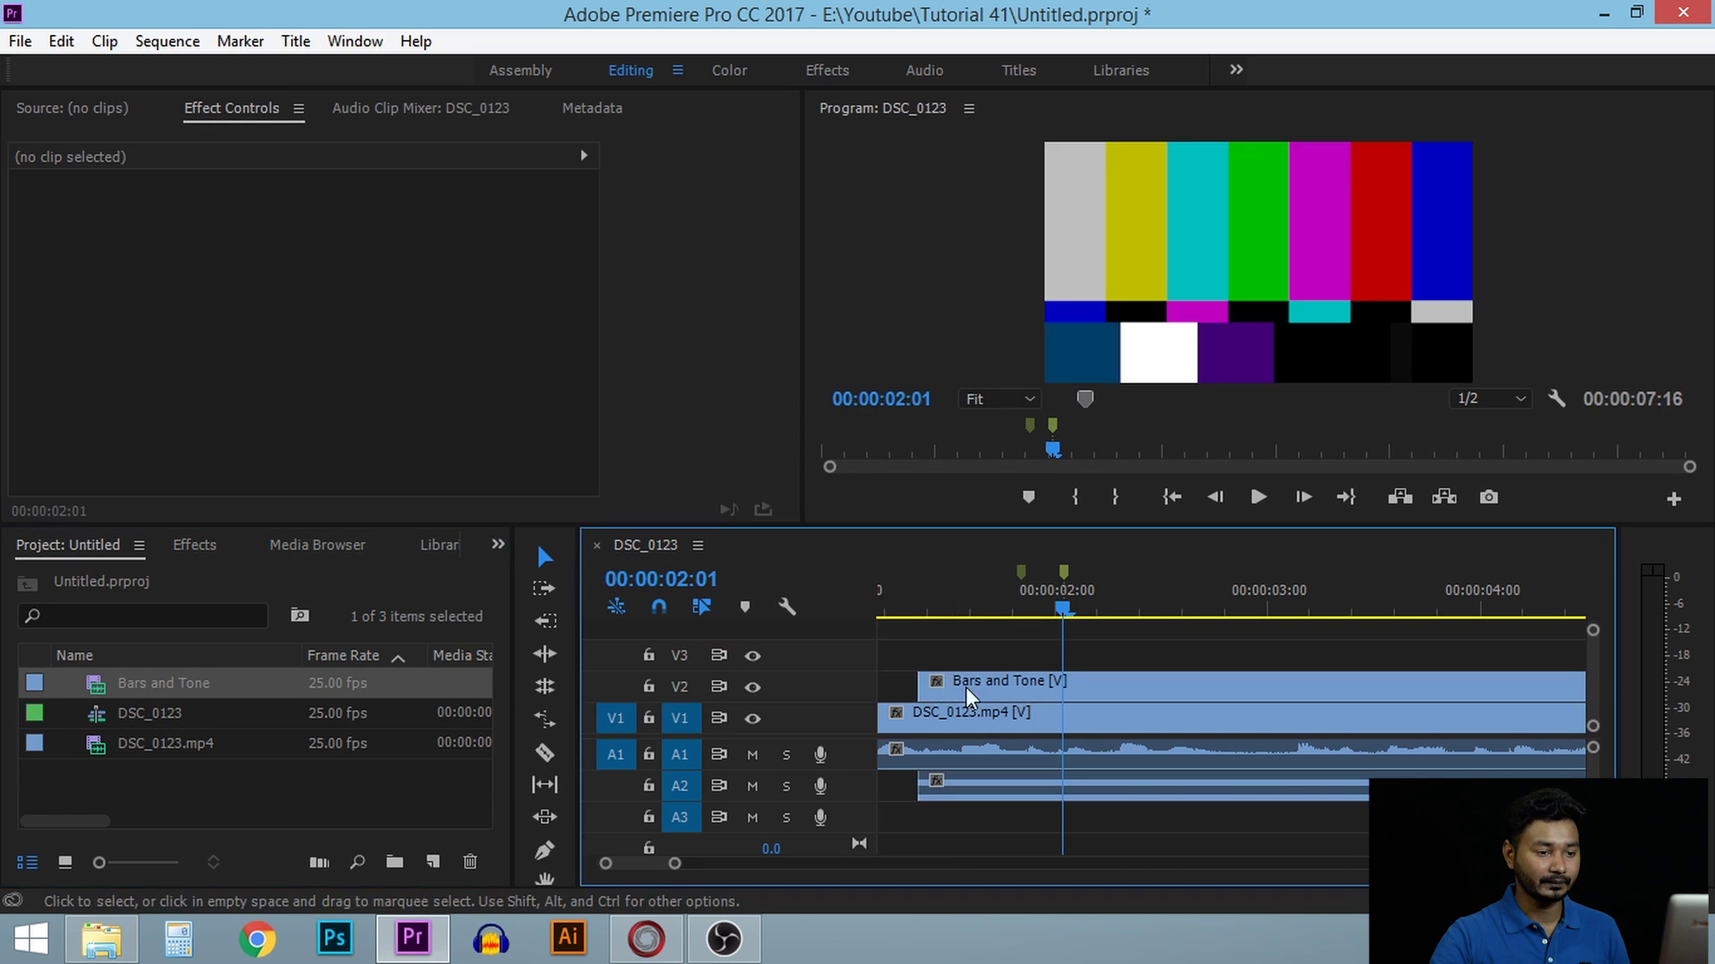
left_click(996, 671)
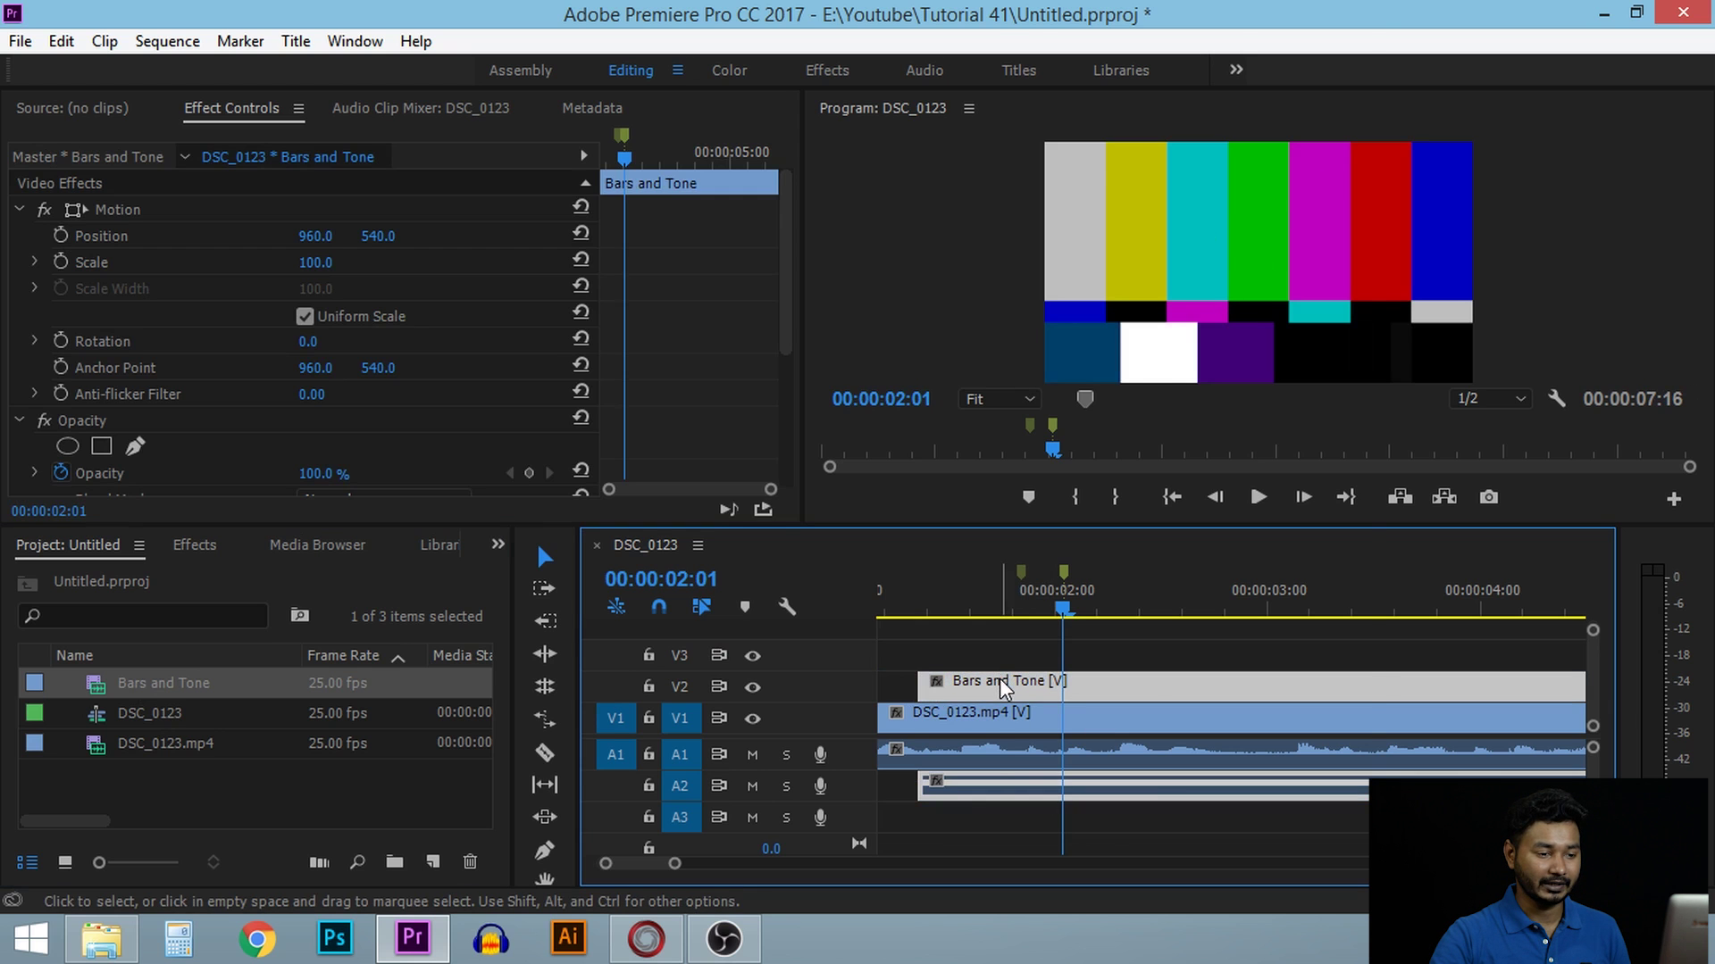
right_click(999, 678)
left_click(1053, 441)
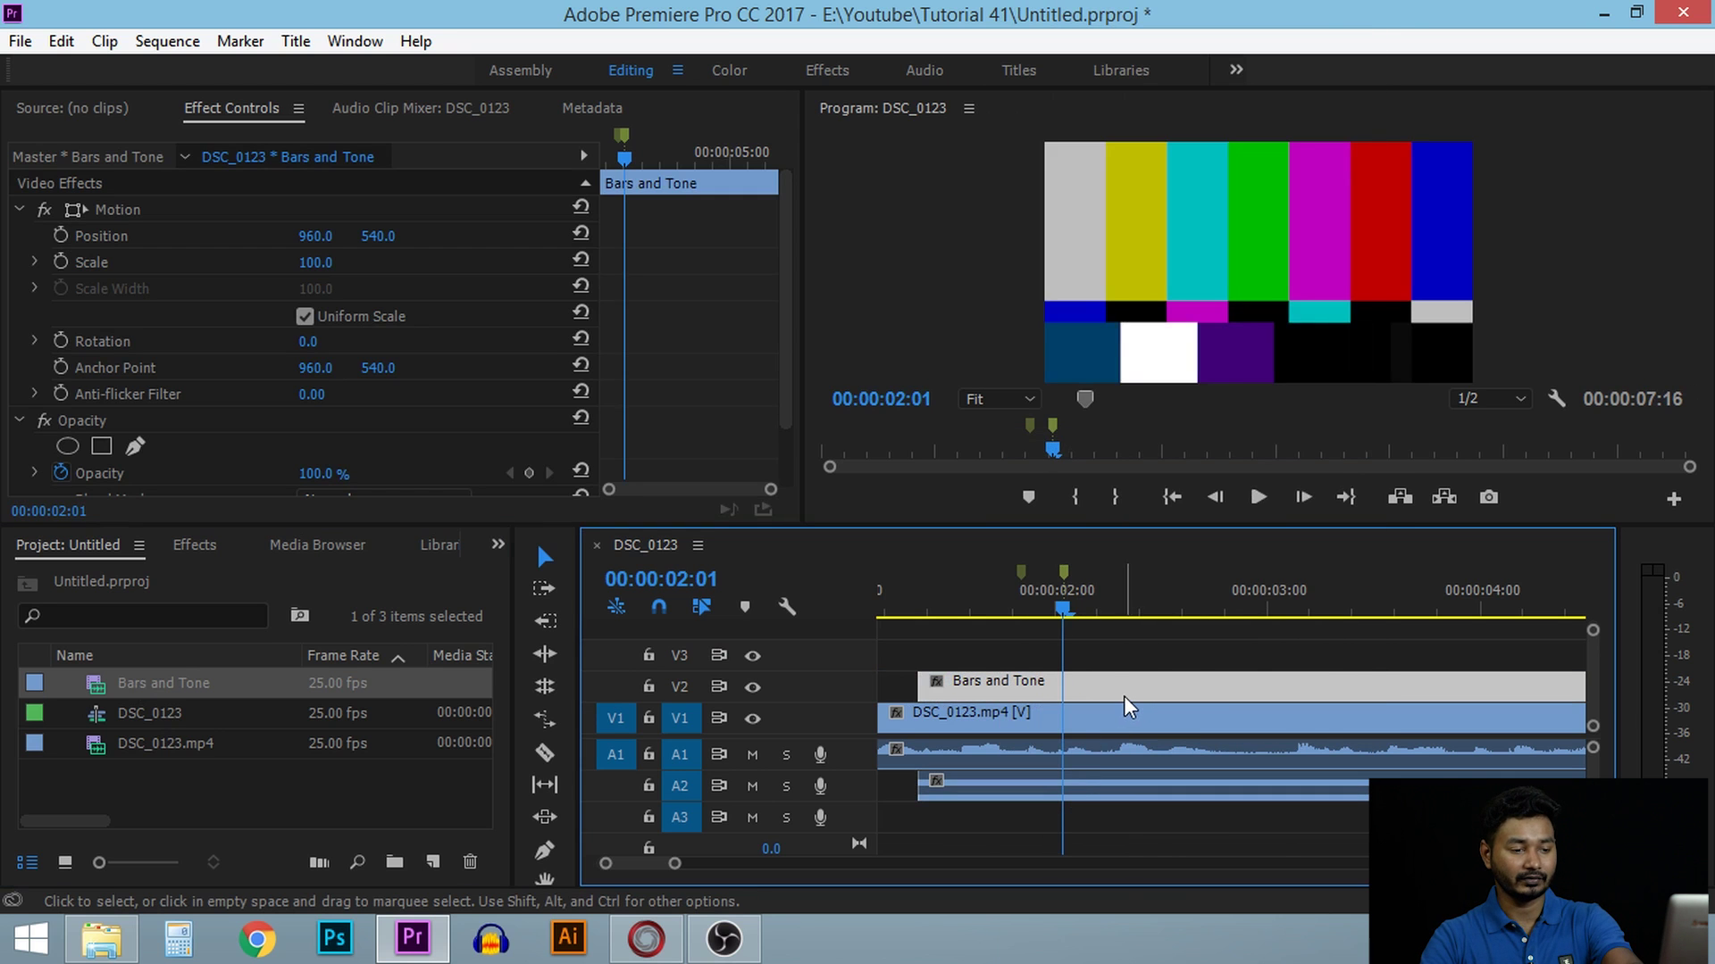
key("shift+e")
key("Delete")
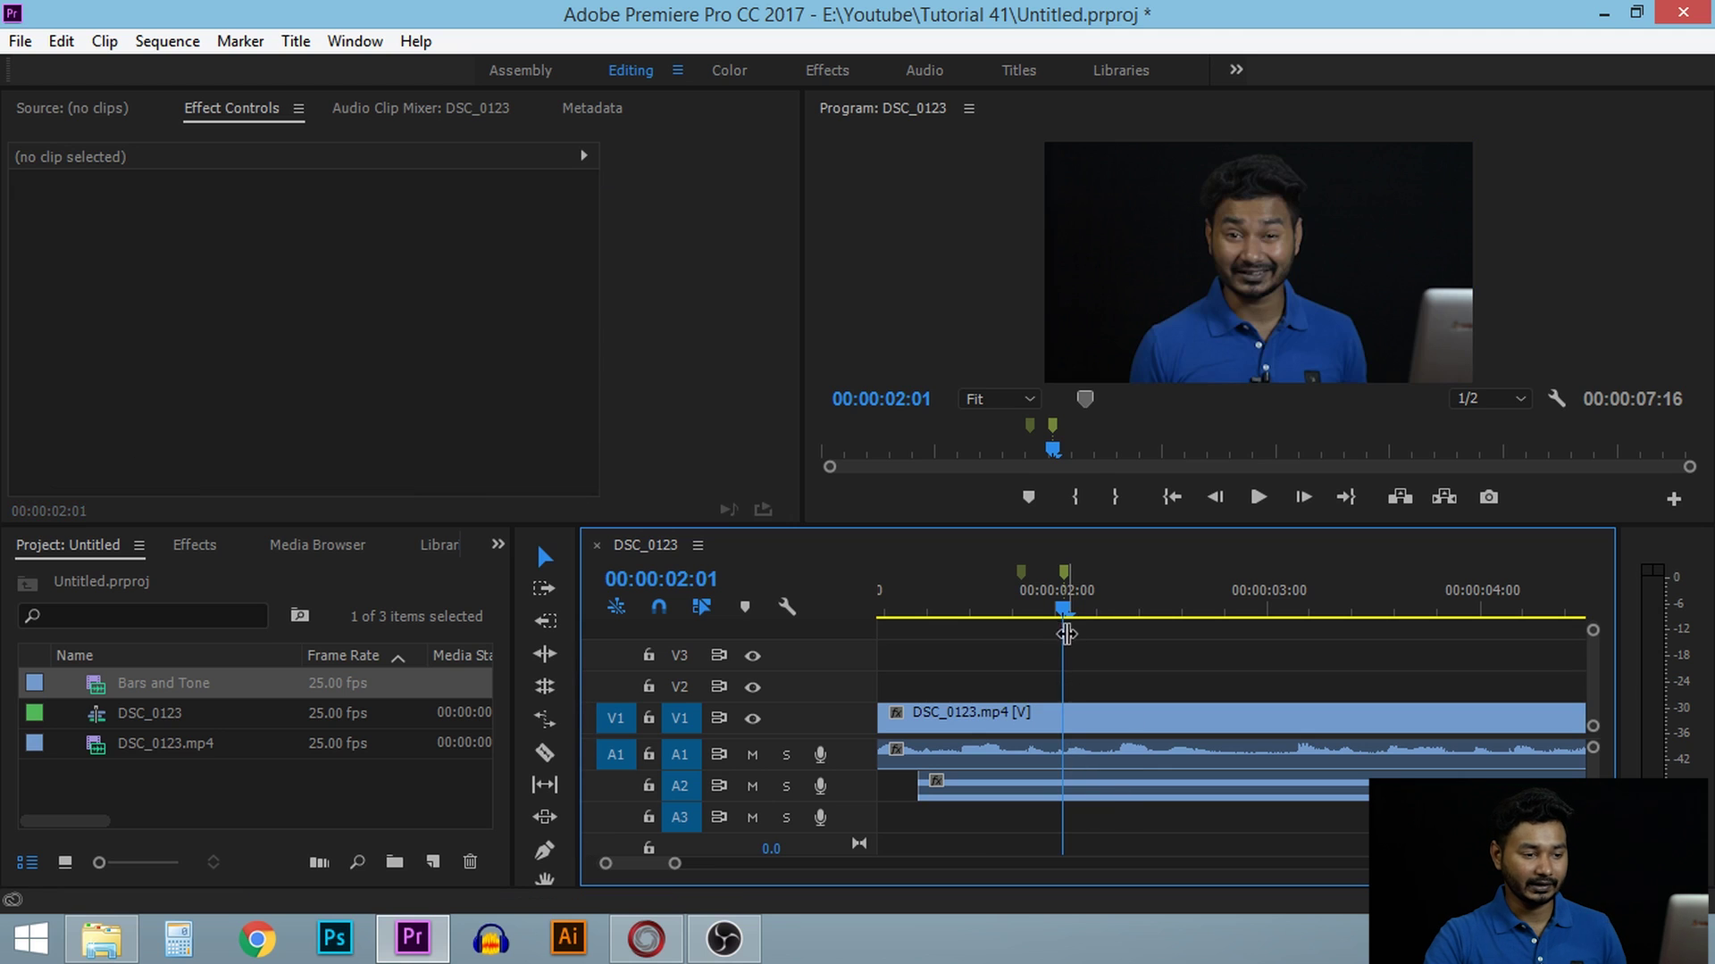
Slide the tone clip on A2 right so it starts at the first marker.
mouse_move(1070, 612)
left_mouse_down()
mouse_move(973, 641)
mouse_move(1054, 616)
left_mouse_up()
left_click_drag(965, 659, 986, 688)
left_click_drag(1019, 784, 1121, 784)
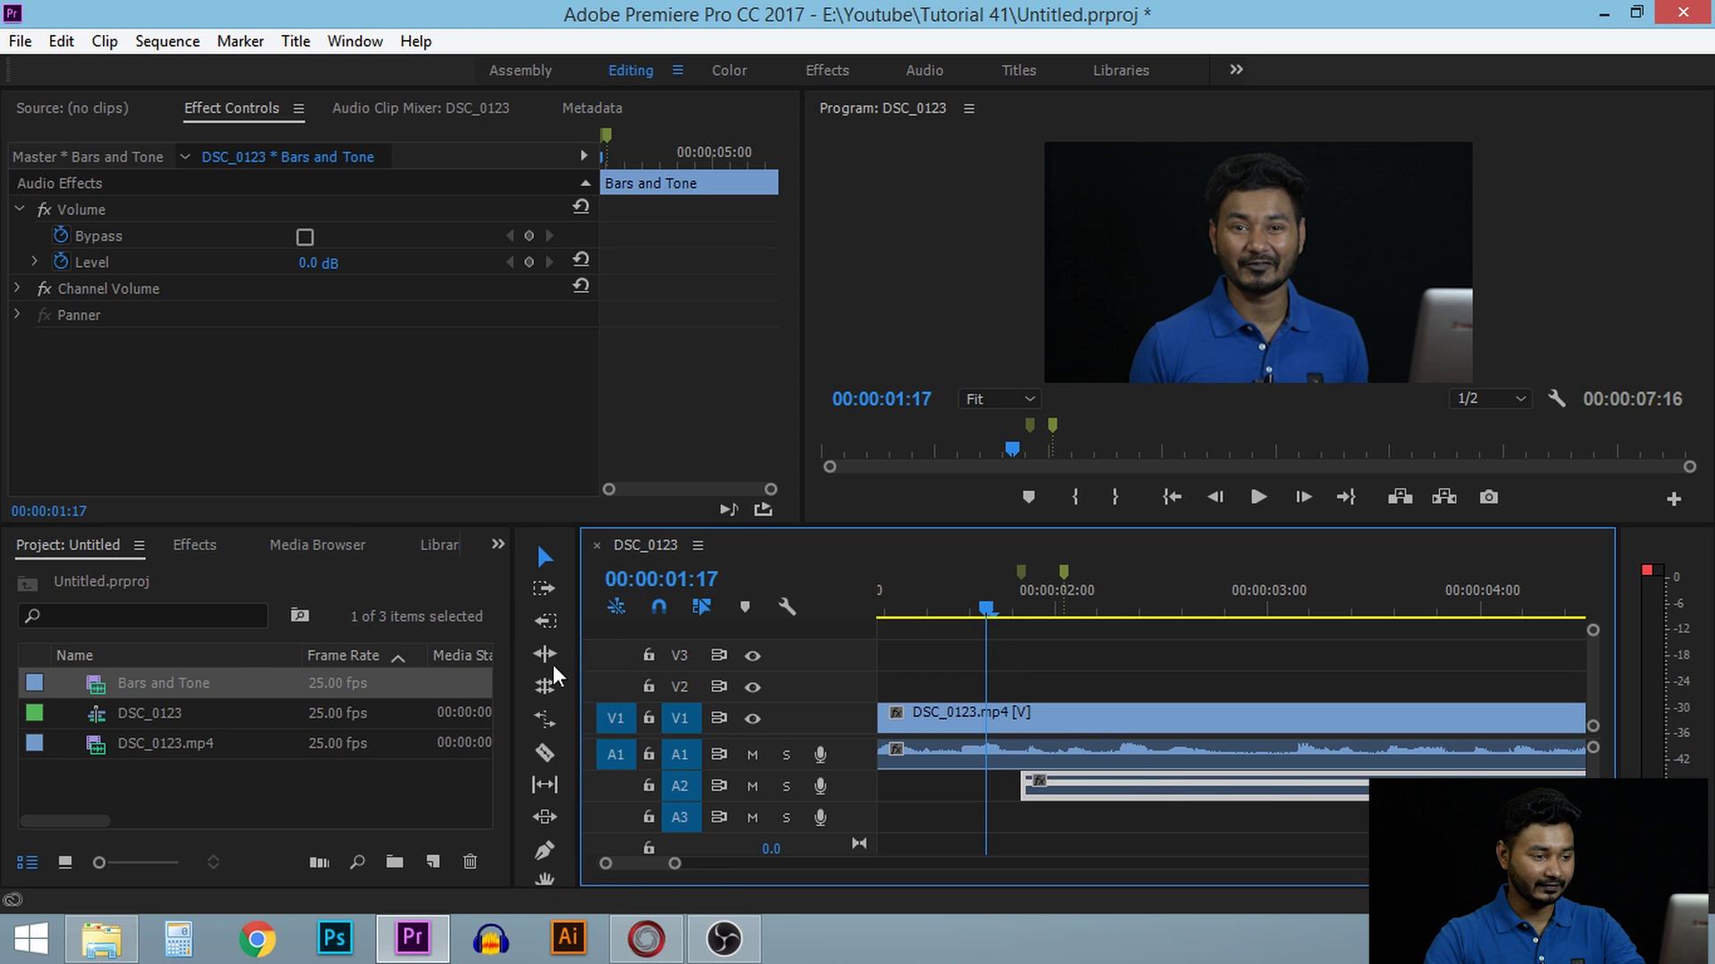
Split the tone at the second marker, delete the leftover piece, and move the short tone toward A1.
left_click(546, 752)
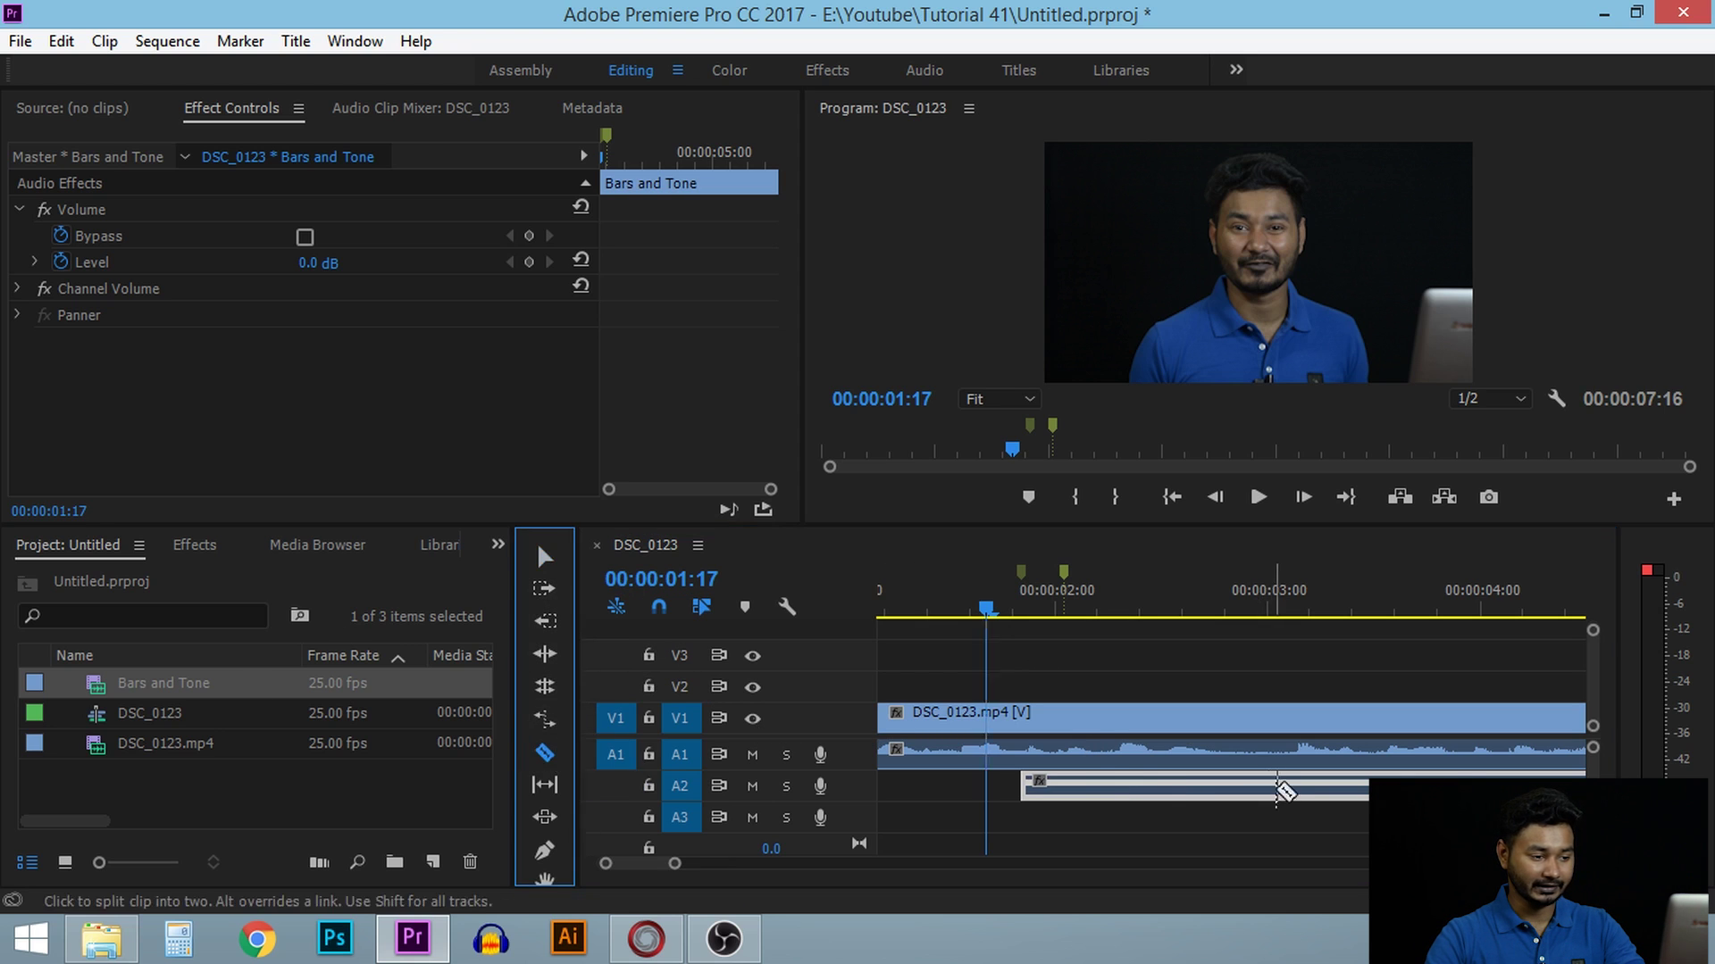
left_click(1063, 786)
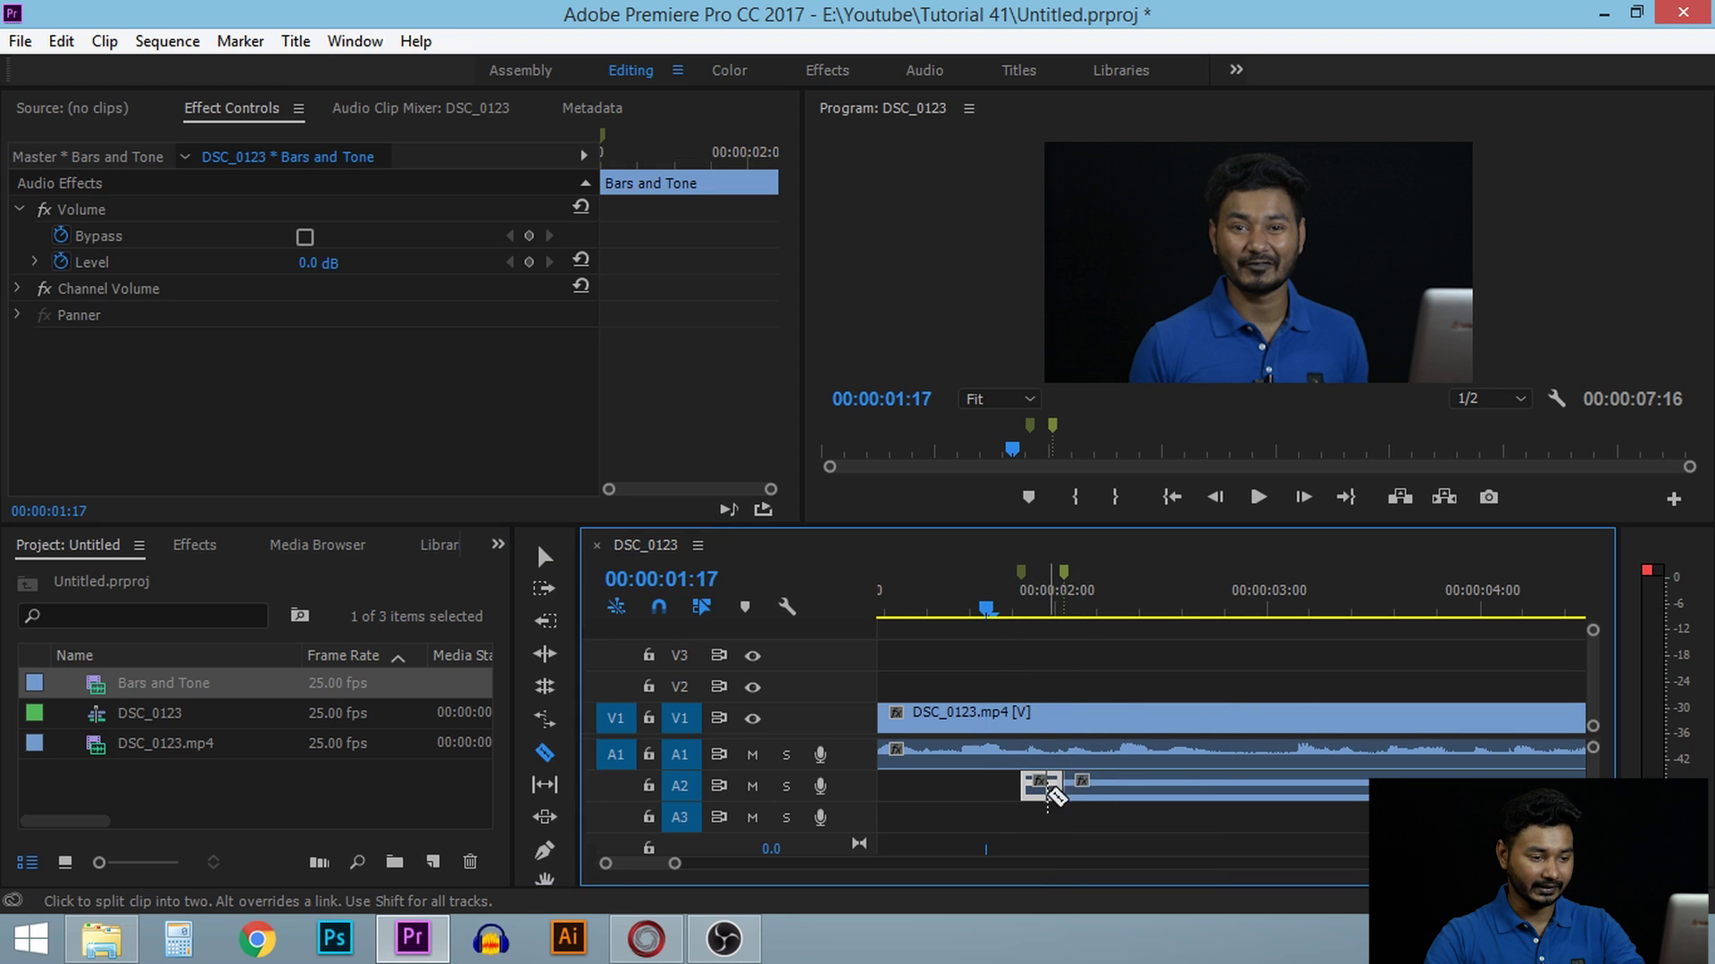
key("v")
left_click(1182, 791)
key("Delete")
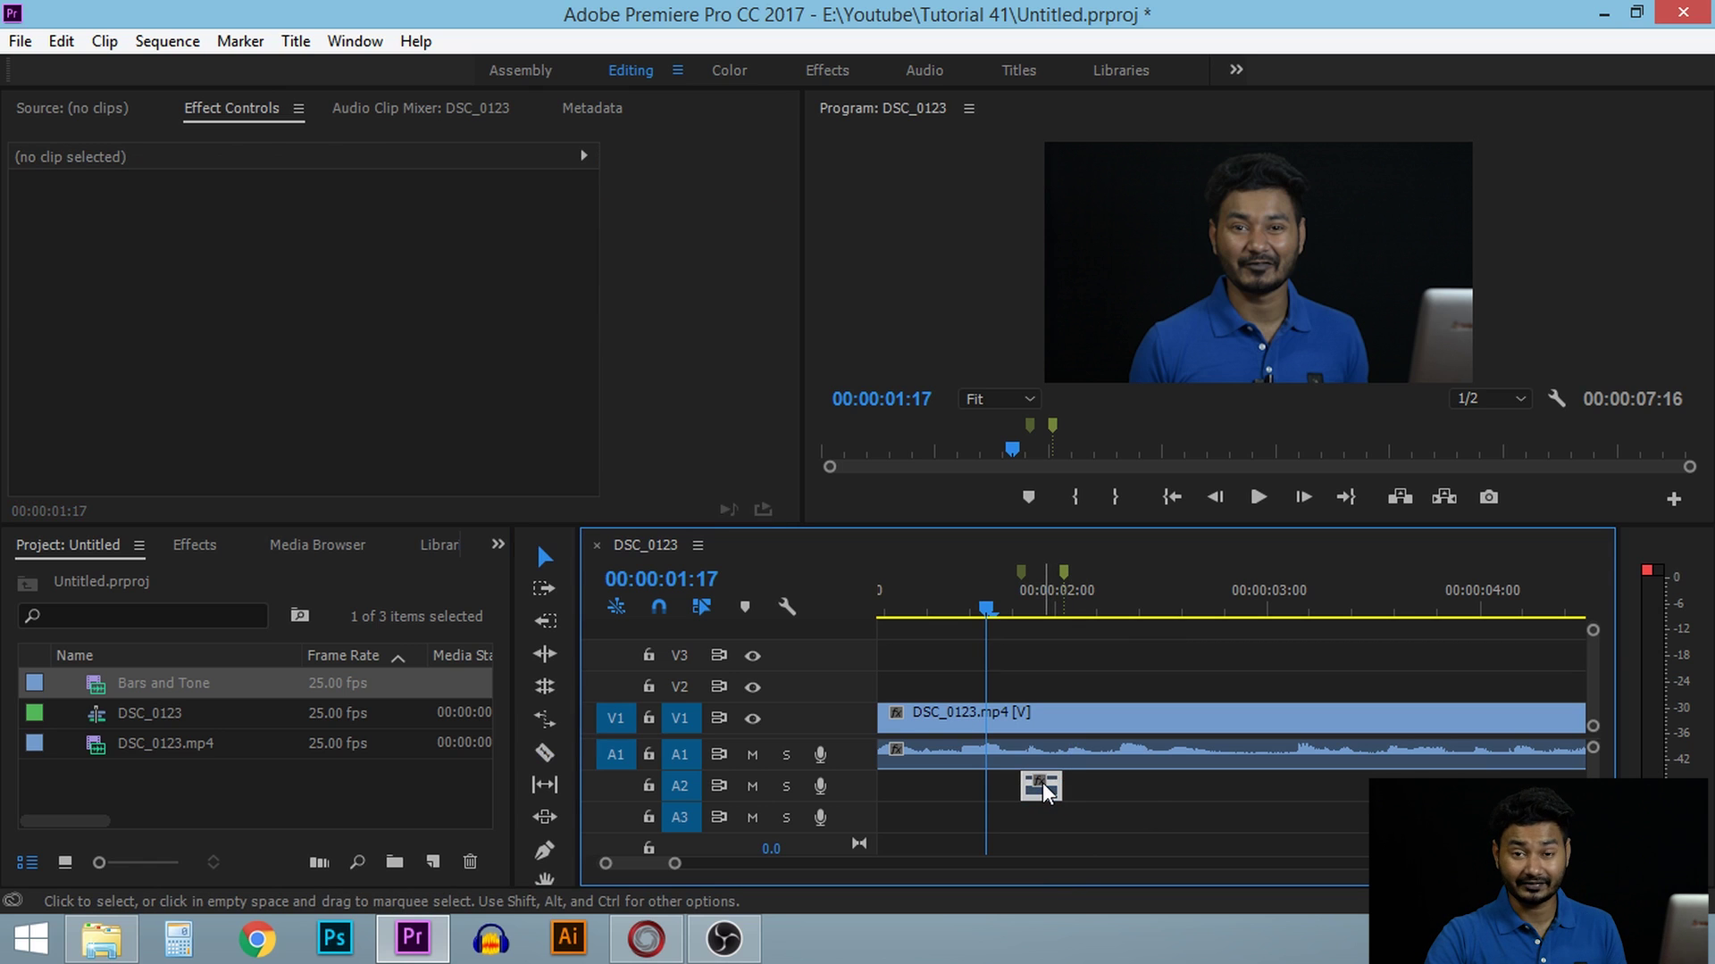
left_click_drag(1042, 782, 1052, 761)
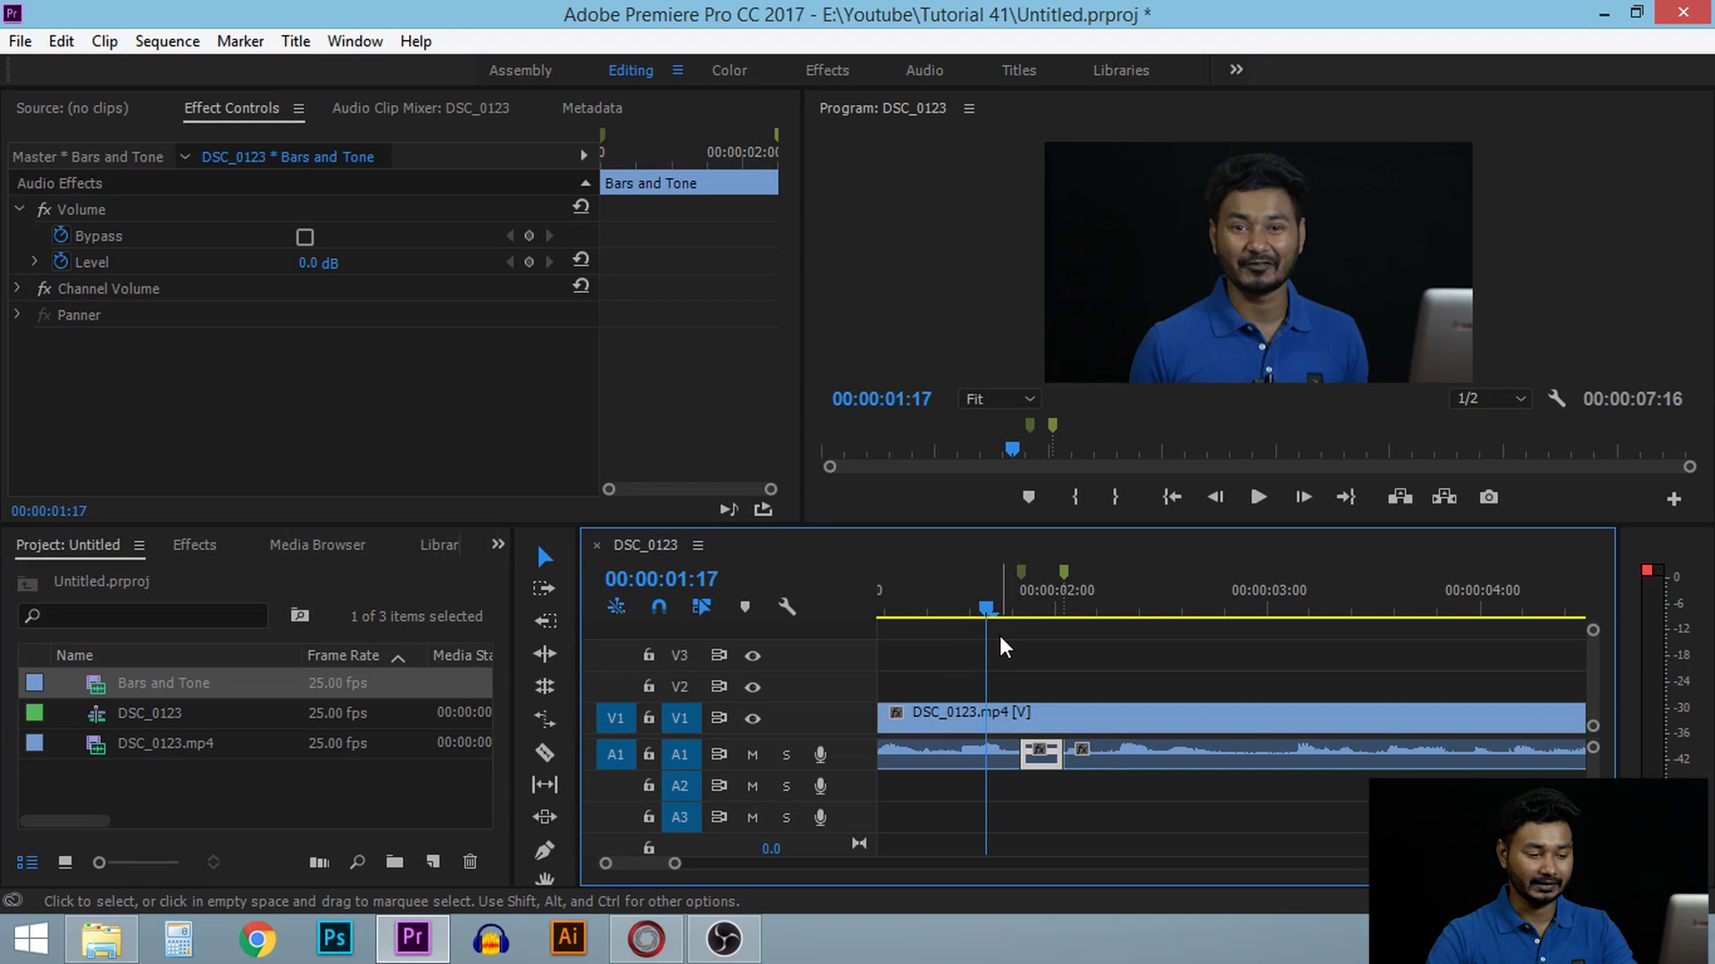
Play the sequence from near the start to hear the bleep covering the word.
key("space")
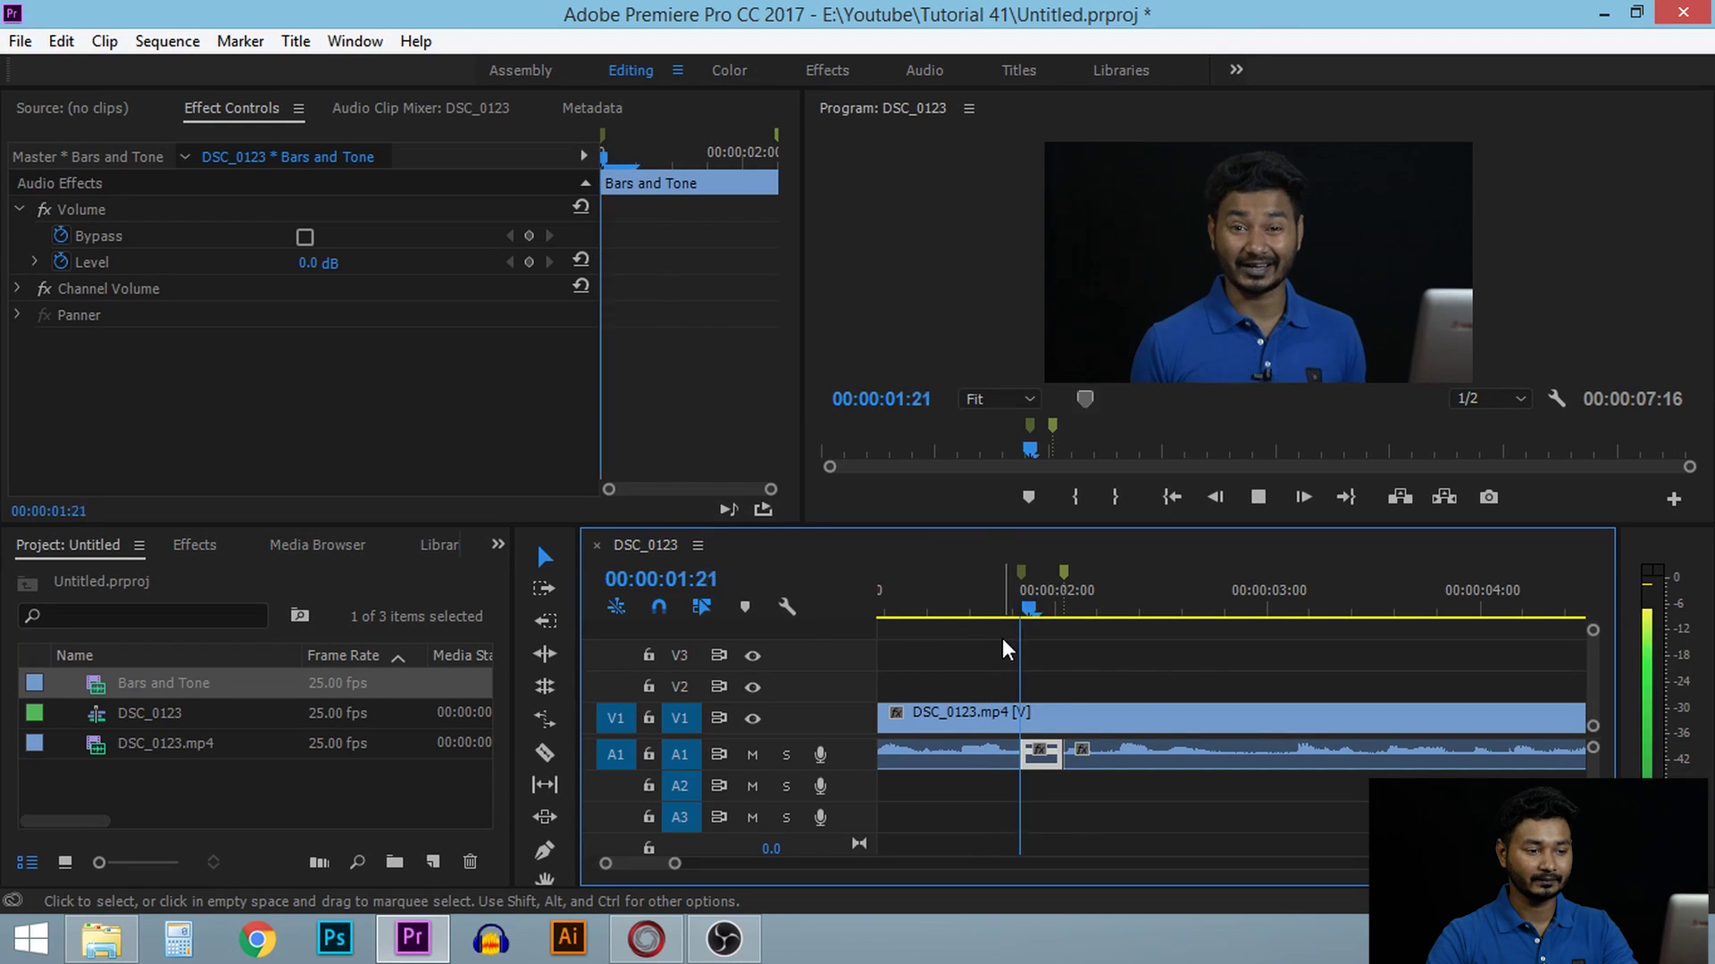
left_click_drag(1201, 613, 813, 666)
key("space")
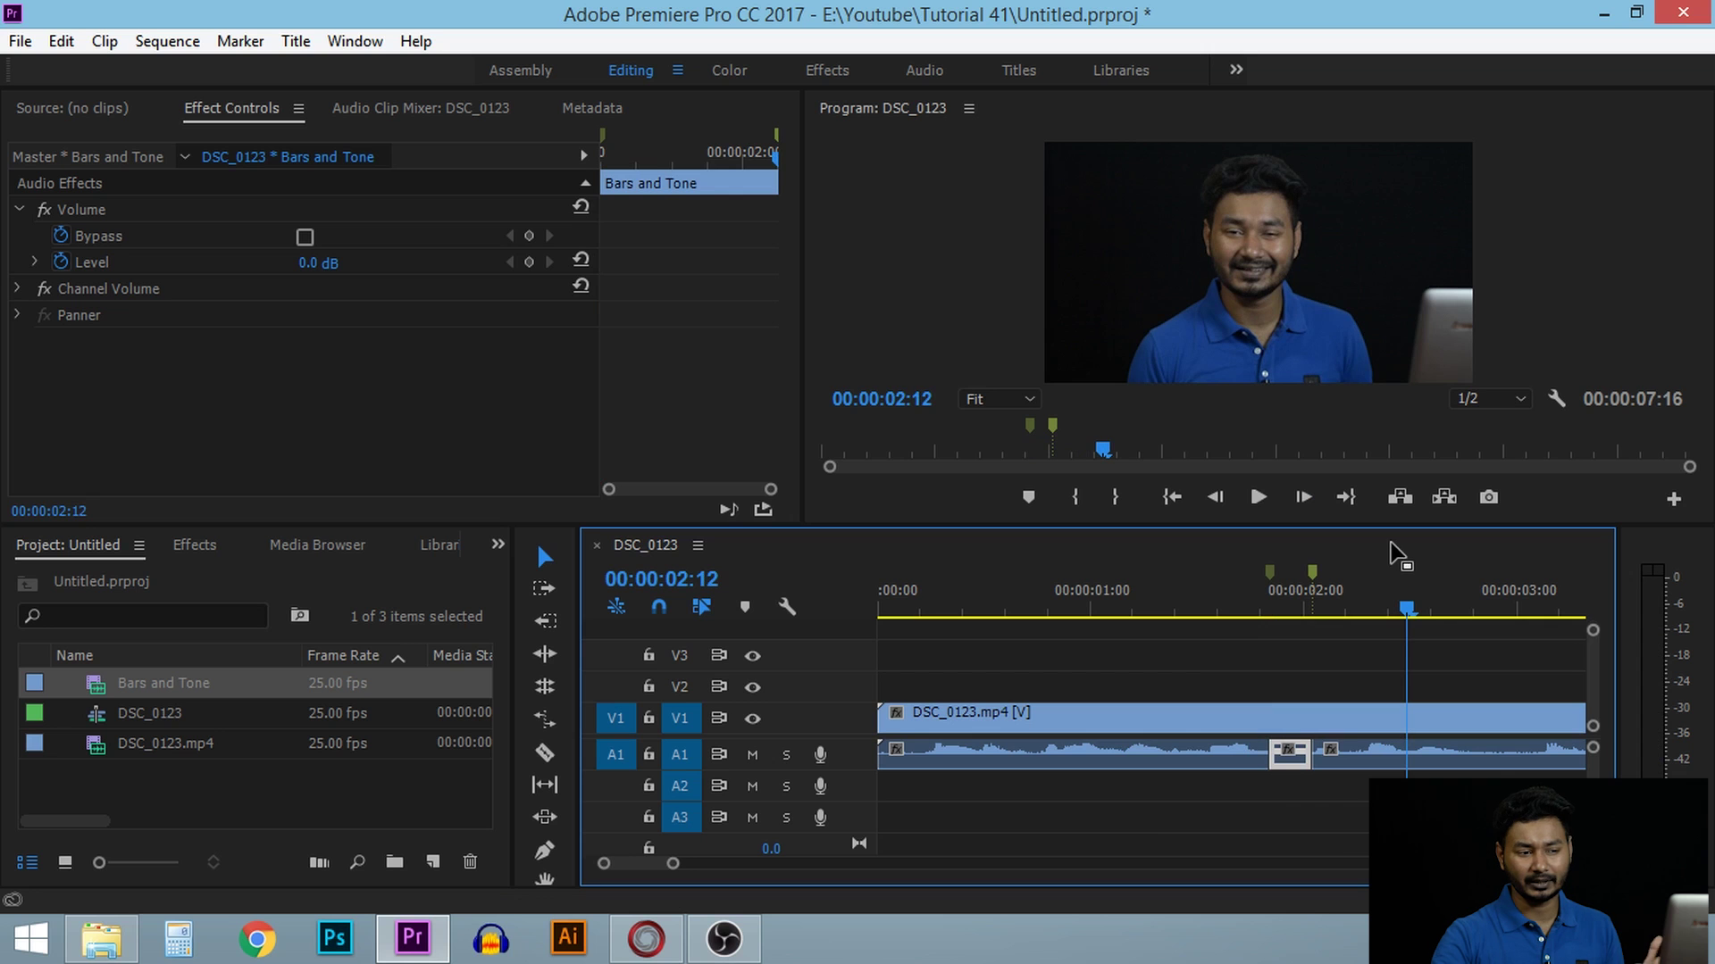
Select block-word.png in the Tutorial 41 folder and drag it toward Premiere.
left_click(101, 938)
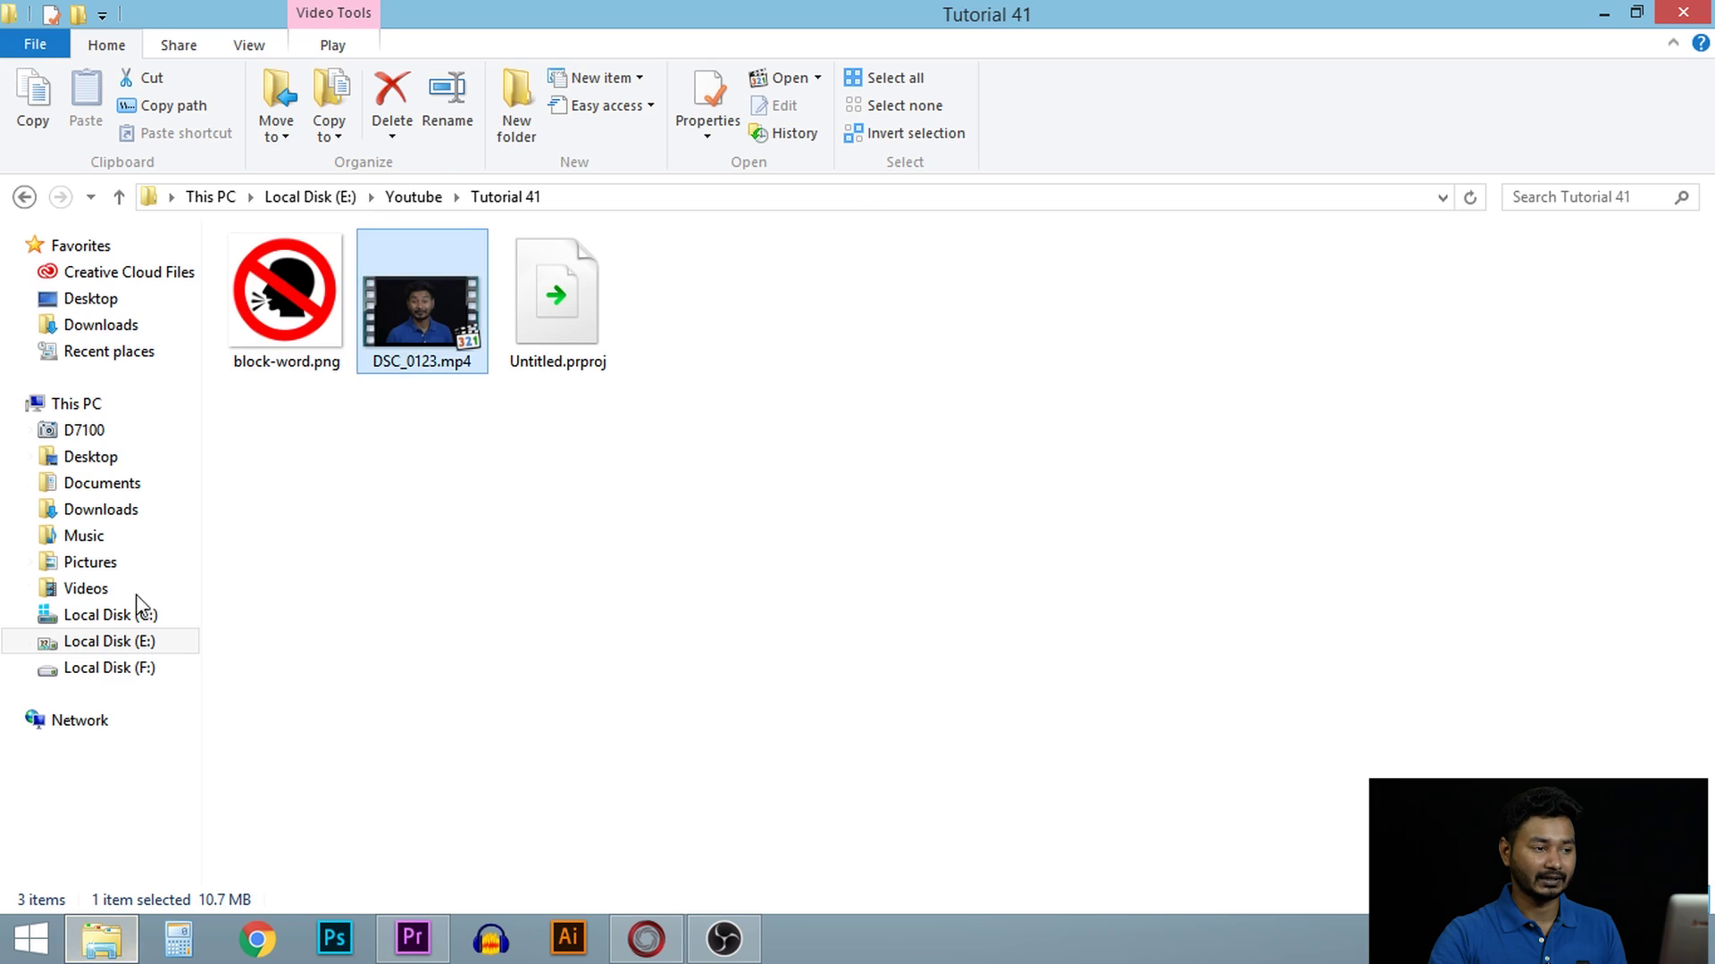
left_click(271, 312)
left_click_drag(271, 308, 297, 827)
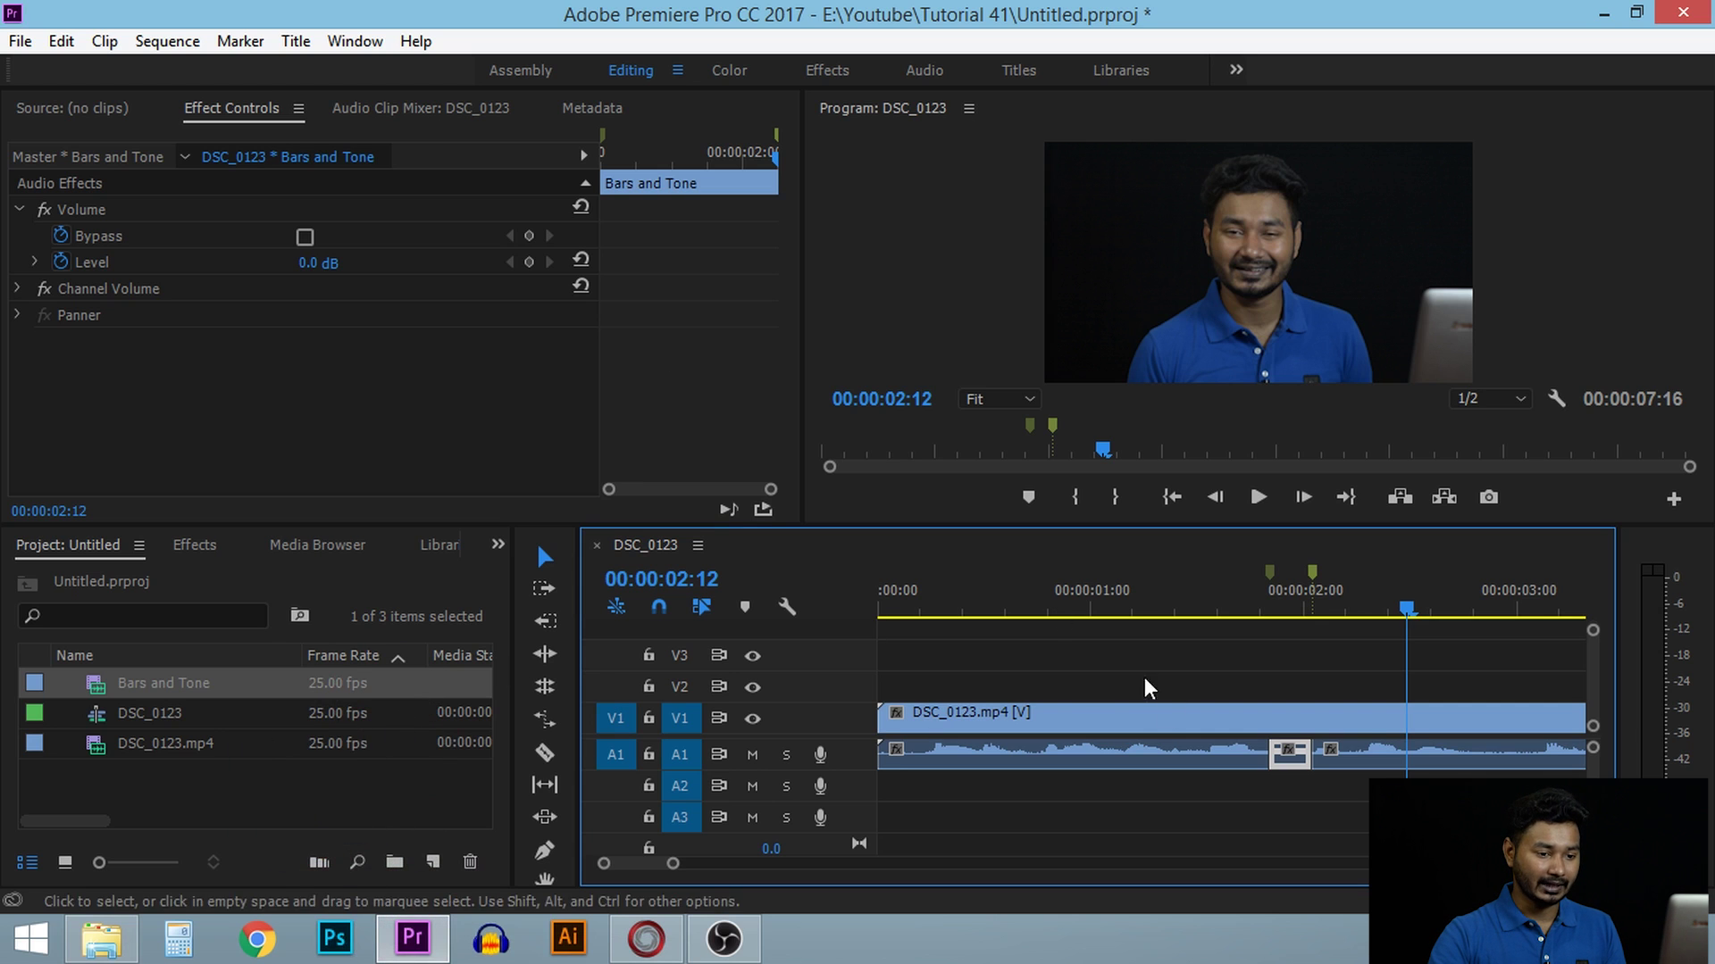
Bring block-word.png into Premiere and place it on V2 above the talking clip.
left_click(101, 938)
left_click_drag(288, 284, 182, 809)
left_click_drag(136, 681, 1288, 704)
key("minus")
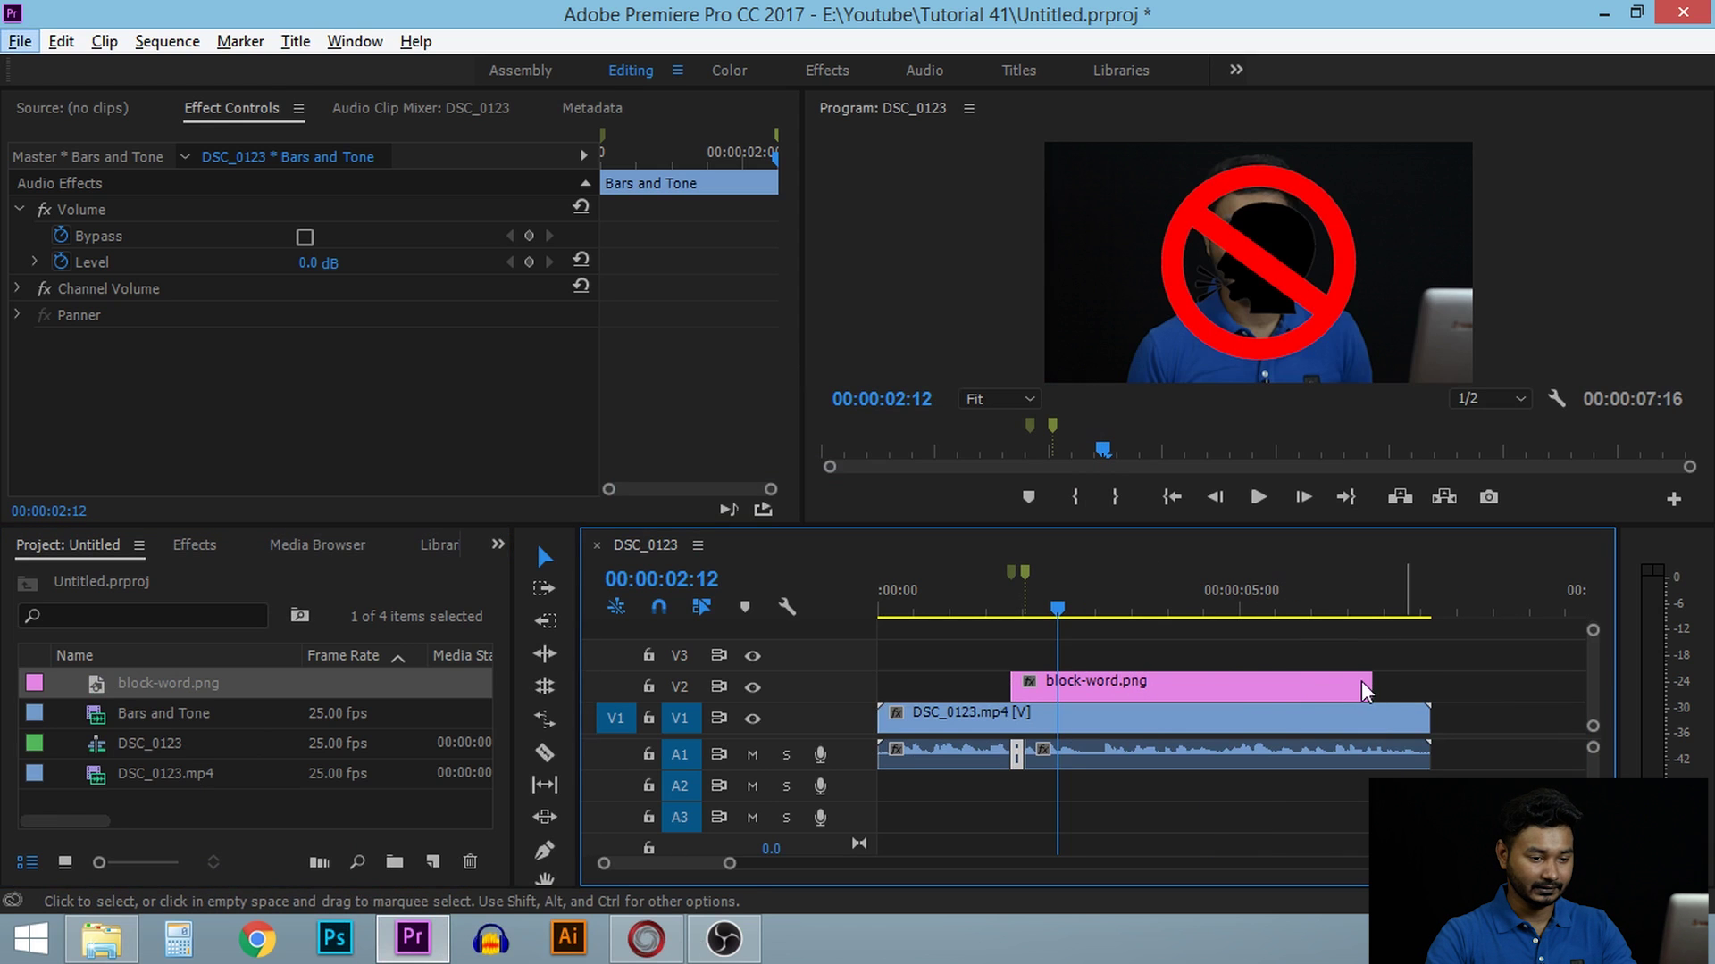
Trim the block-word.png clip so it spans only the bleeped word.
left_click(1369, 685)
left_click_drag(1325, 686, 1023, 686)
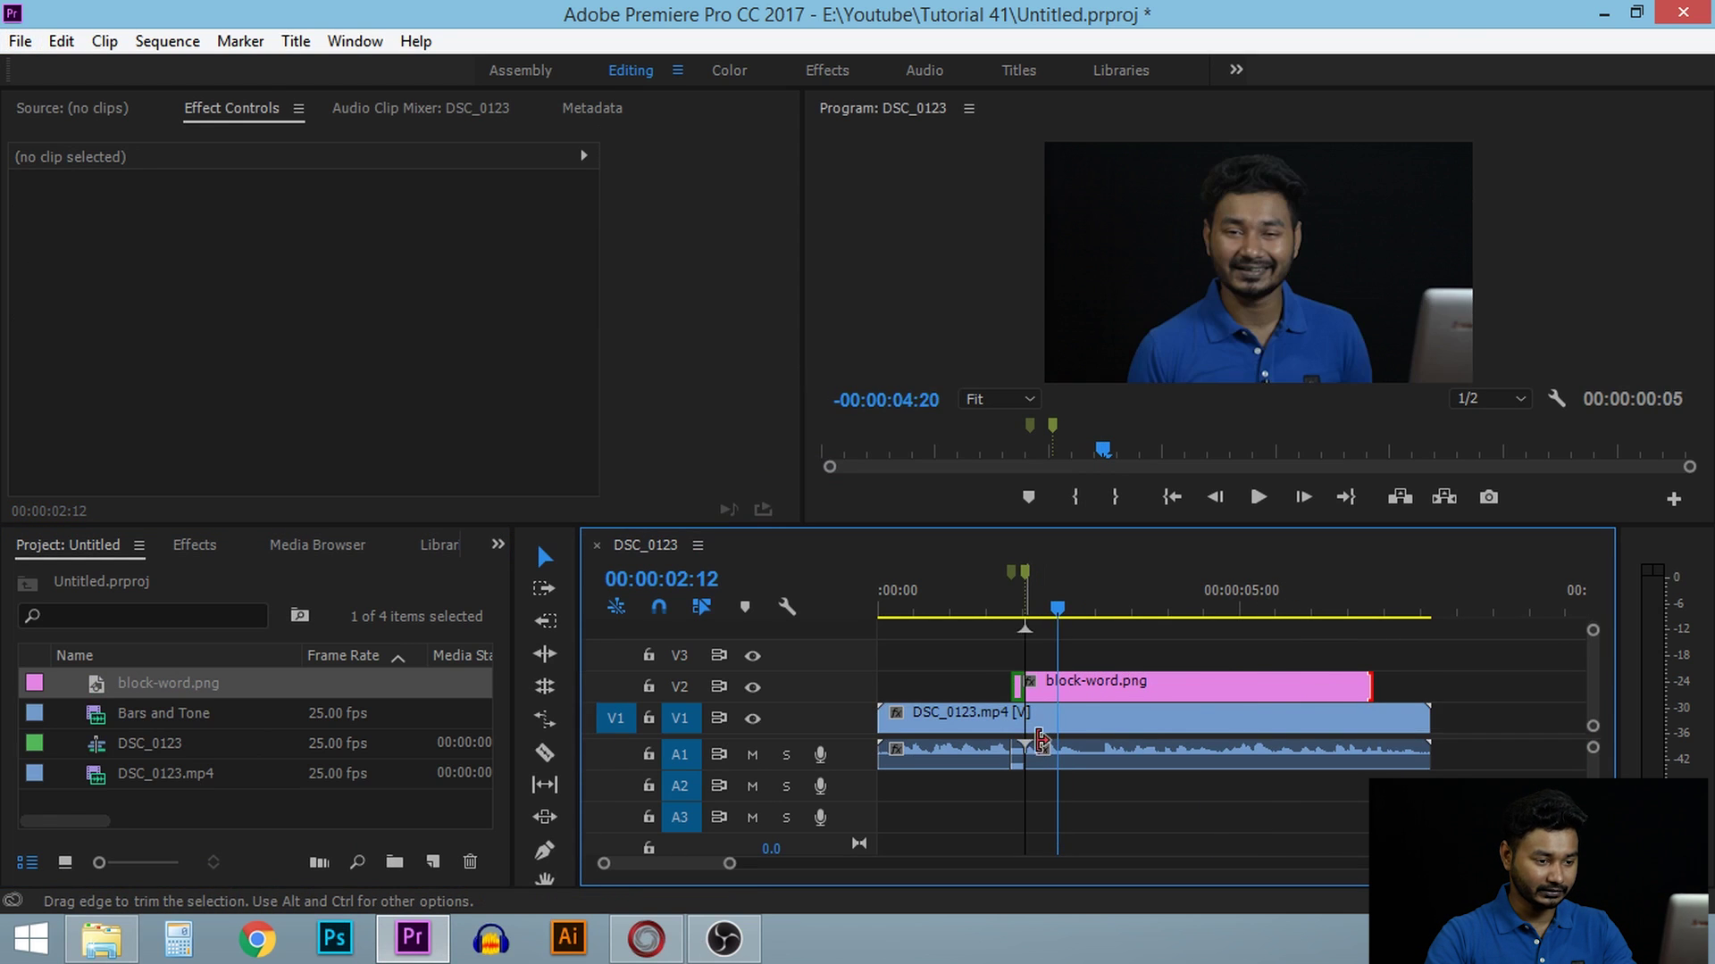
left_click(1017, 685)
left_click_drag(1024, 593, 1021, 597)
Scale the prohibition icon down to 21.5 and position it over the speaker's mouth.
left_click(1256, 262)
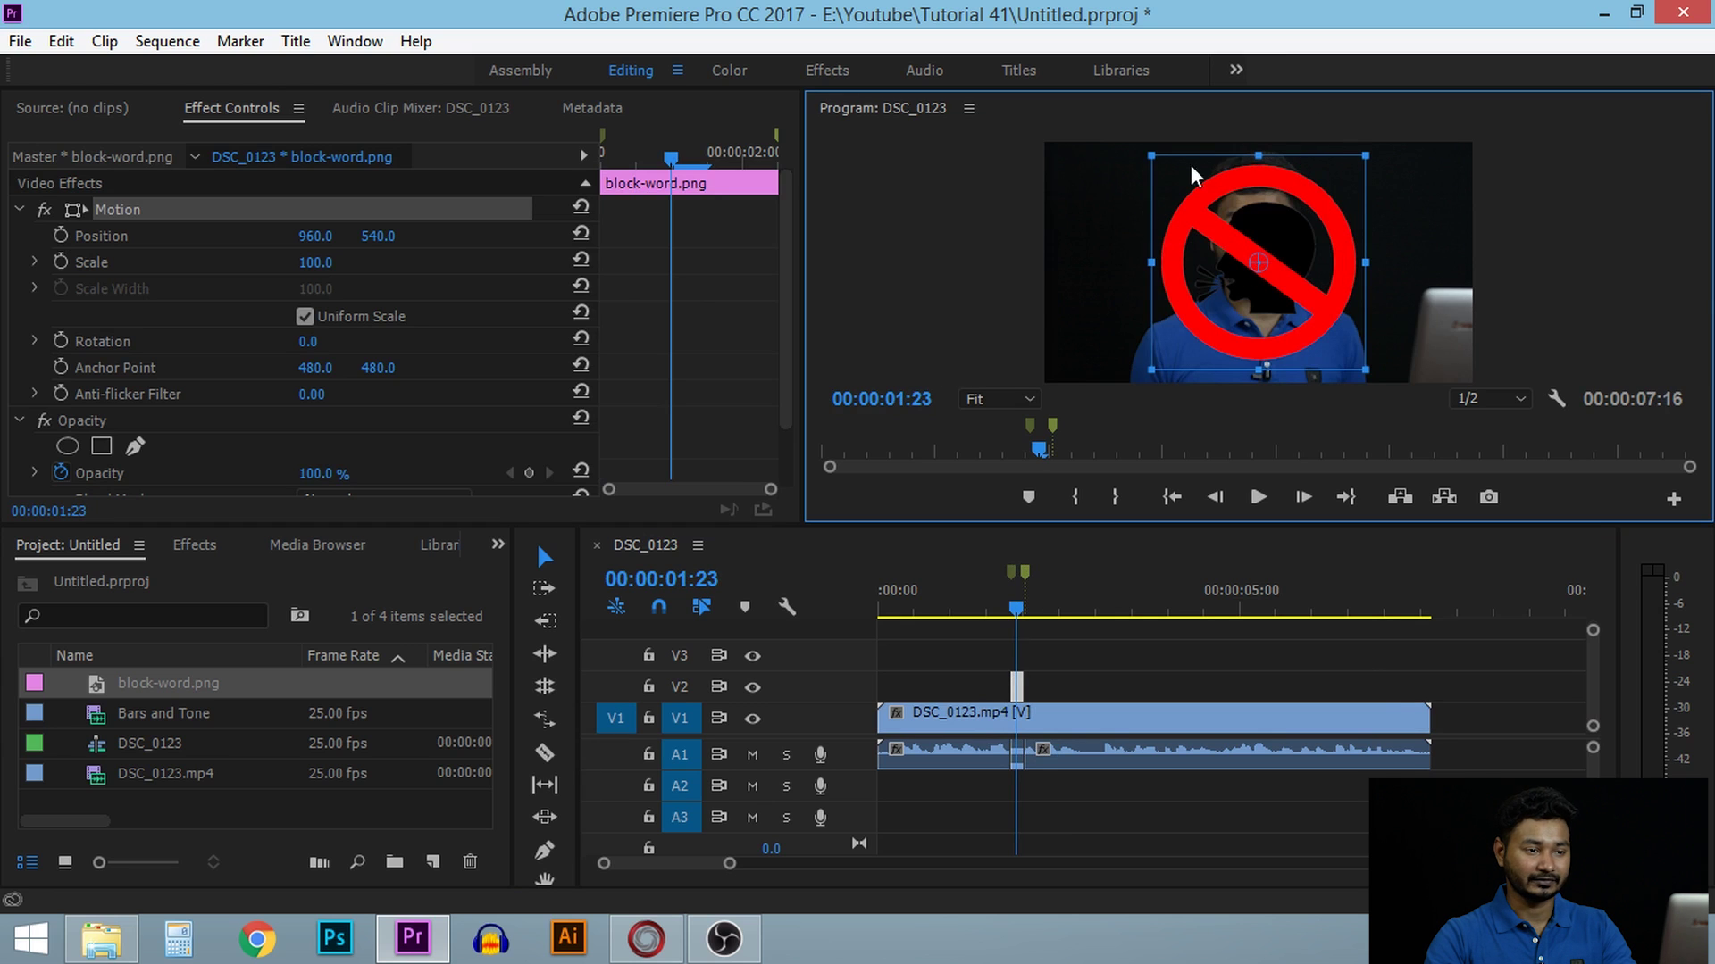
left_click_drag(1155, 159, 1232, 241)
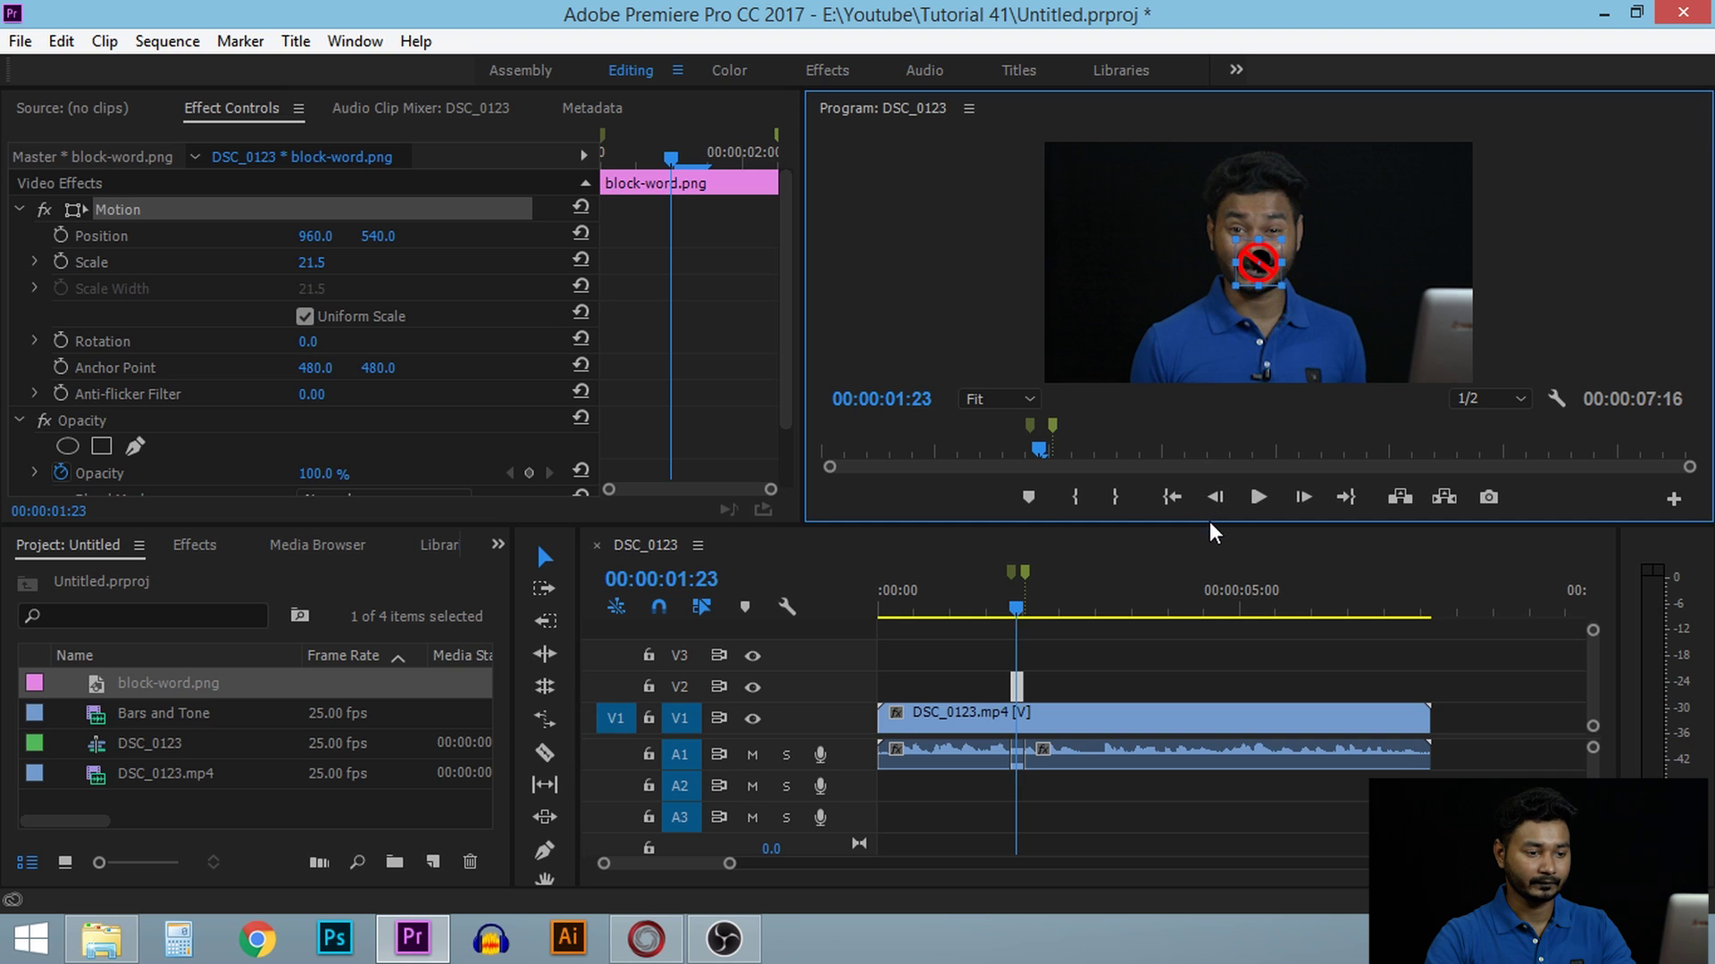
left_click_drag(1209, 525, 1214, 665)
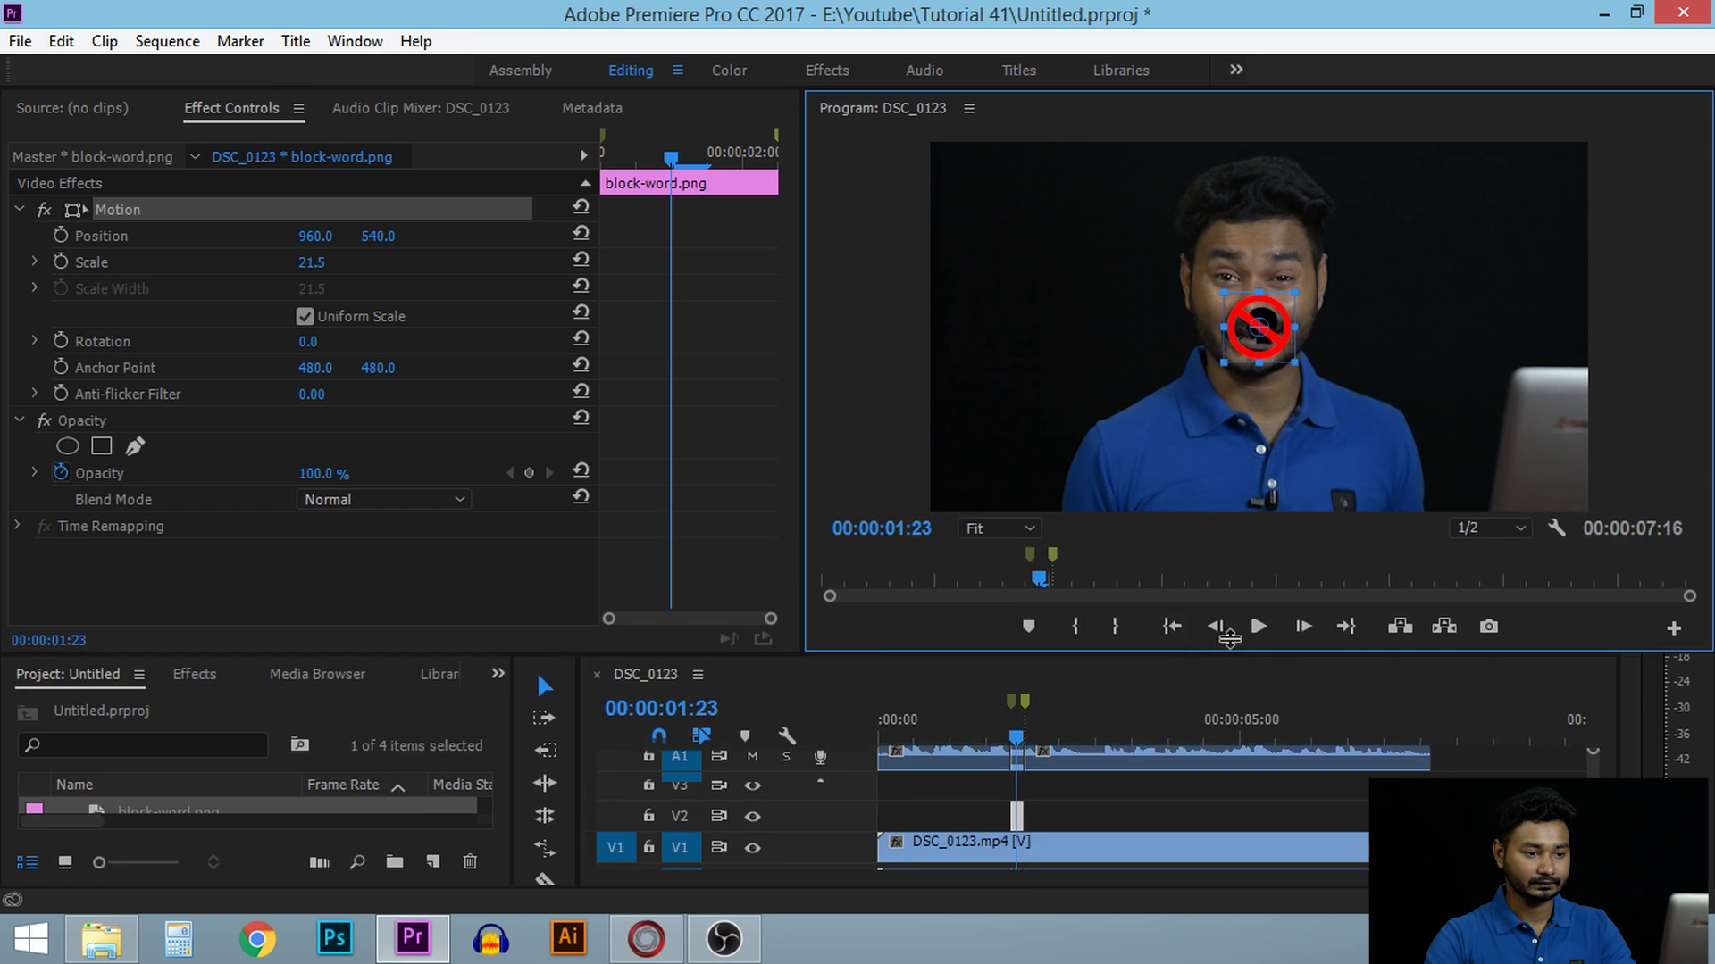
key("Down")
key("Up")
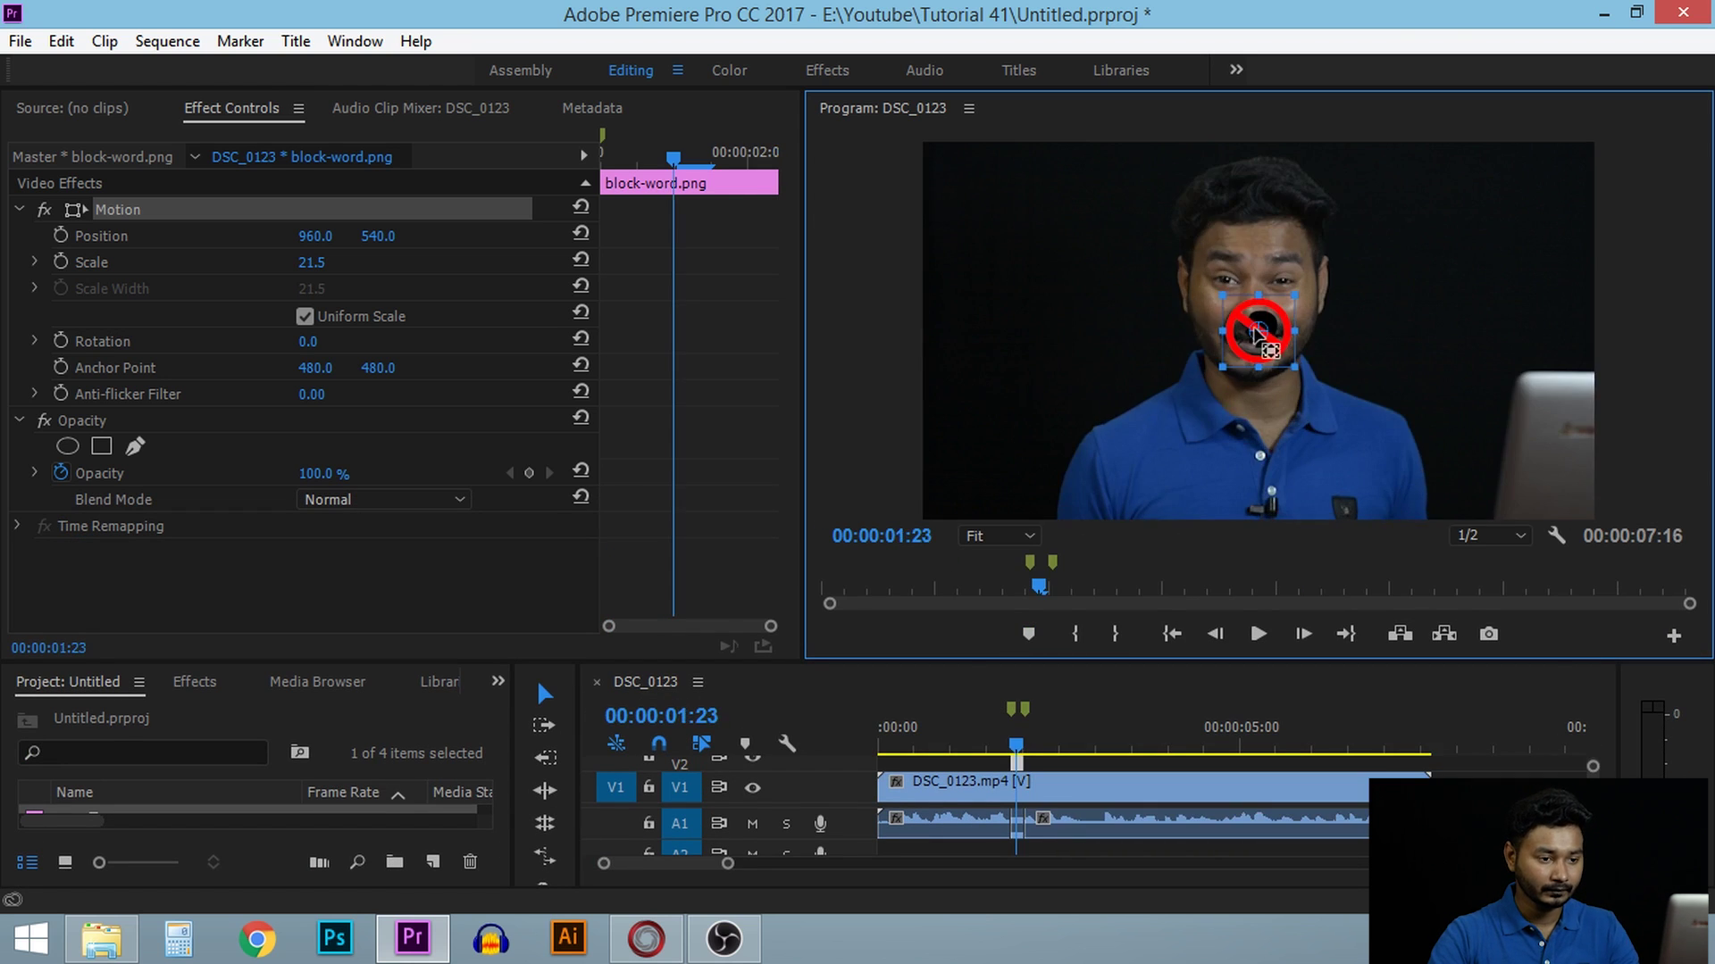
left_click_drag(1248, 331, 1261, 339)
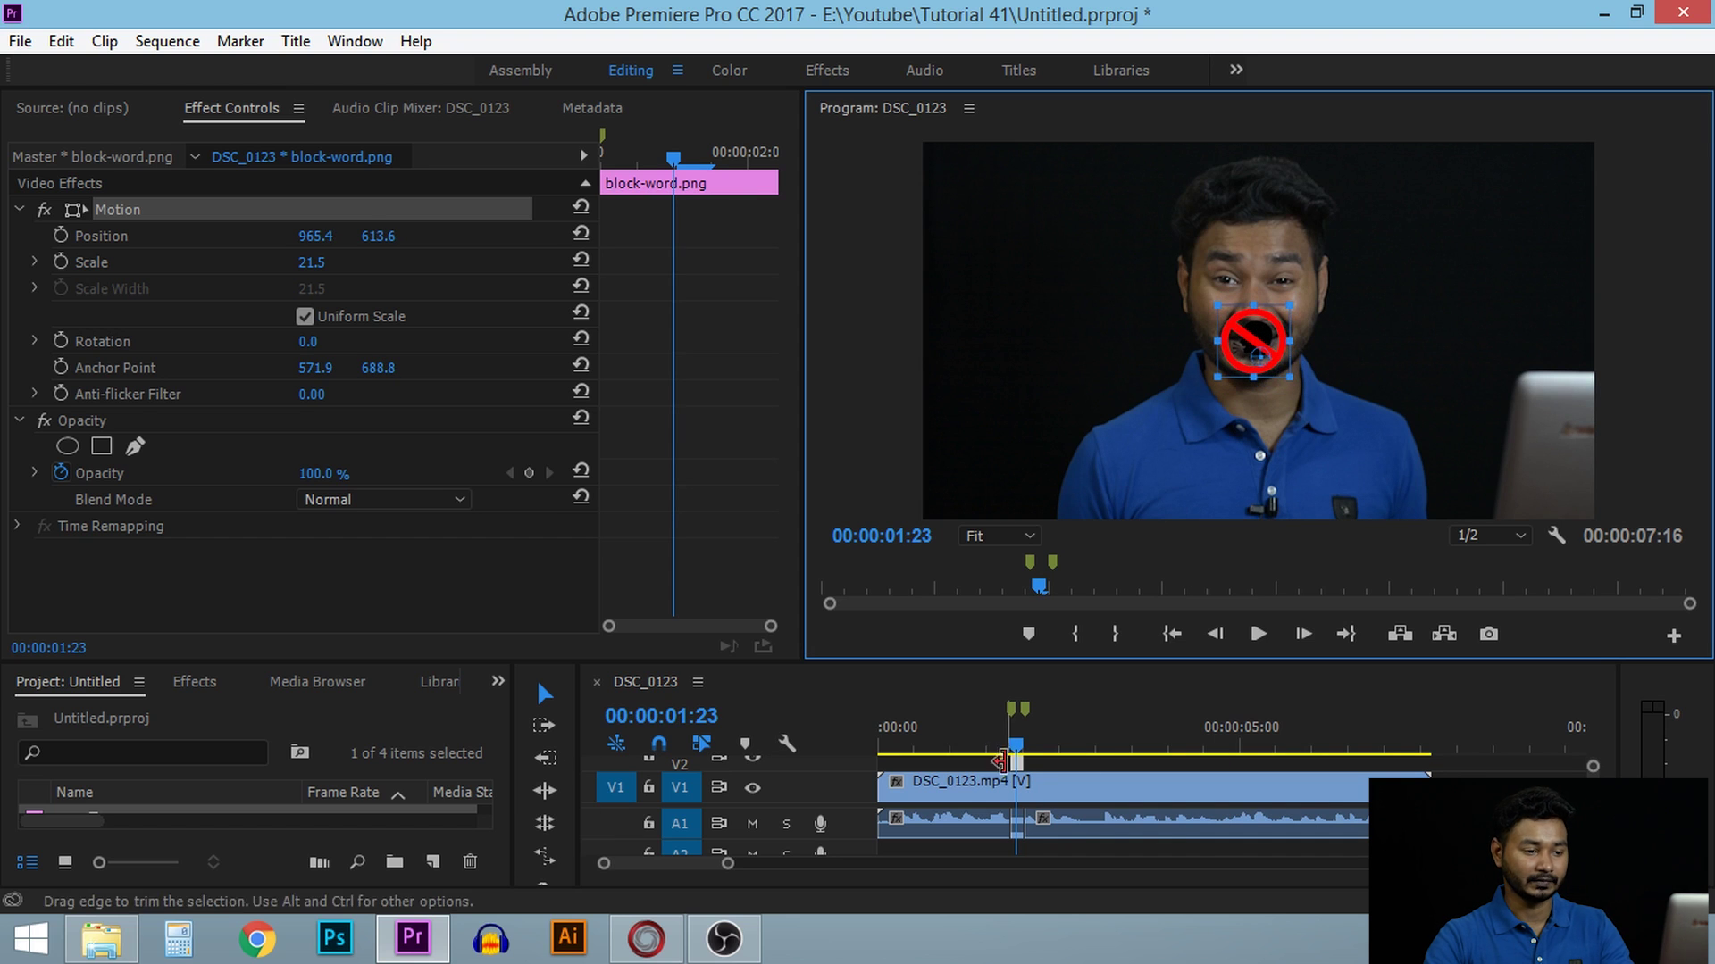
Play the censored clip from the start to review the bleep and icon.
scroll(1039, 817, "down", 3)
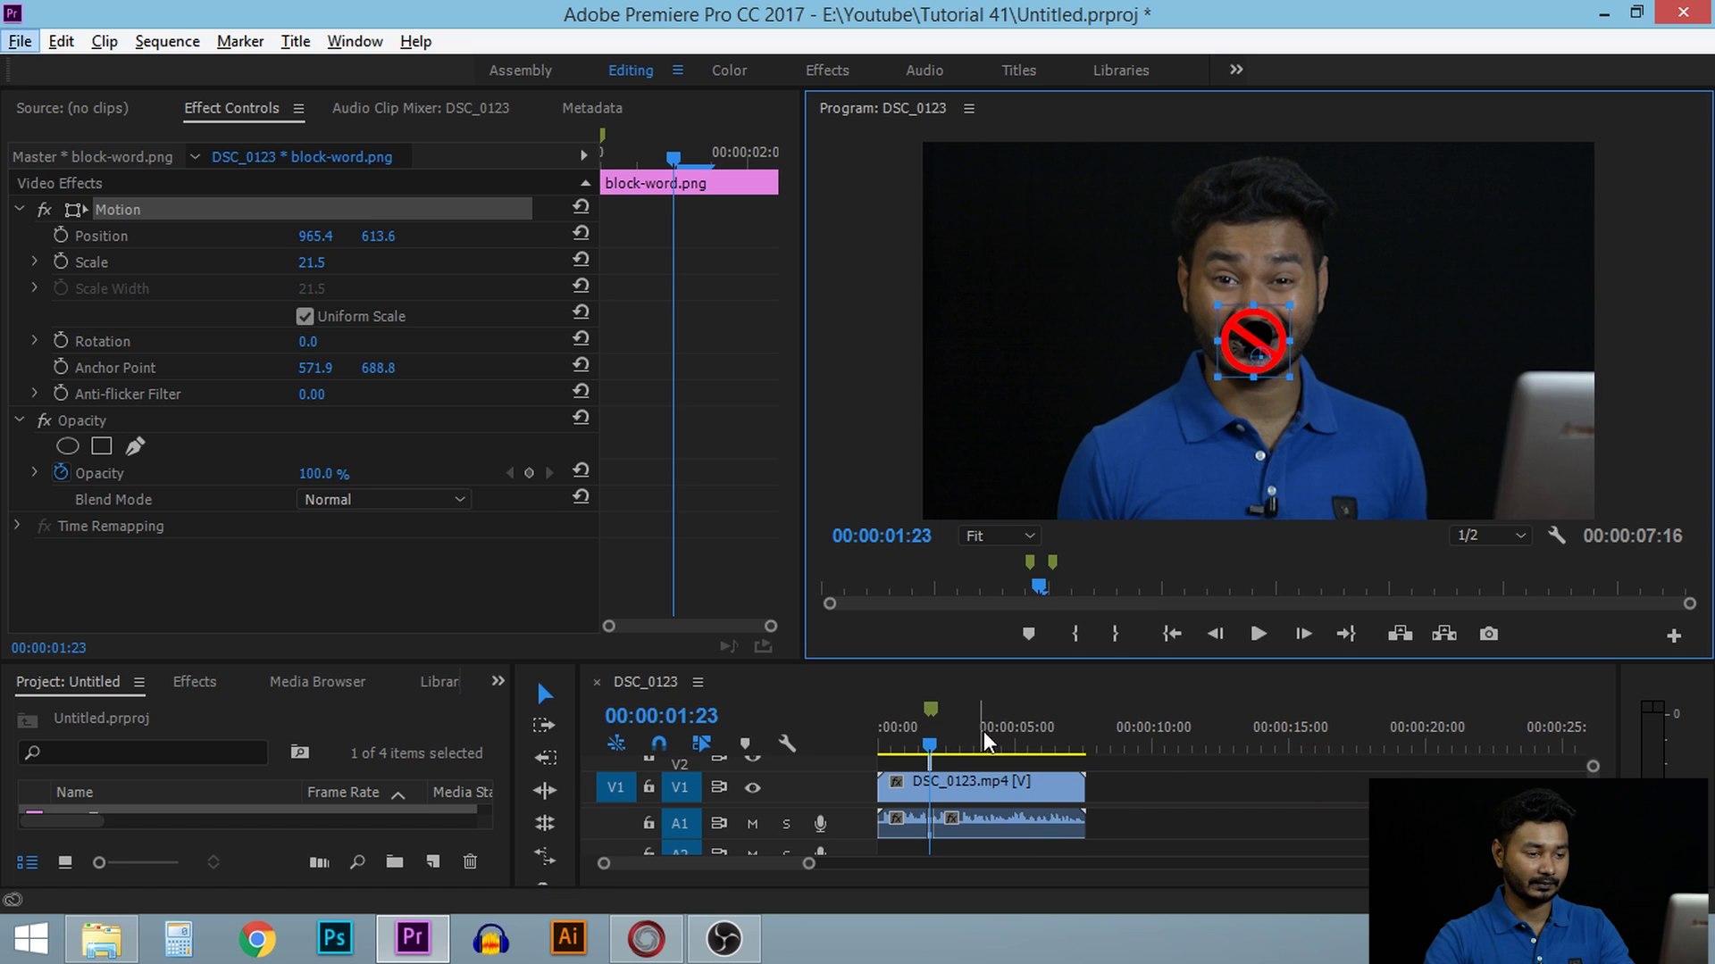
key("Home")
key("space")
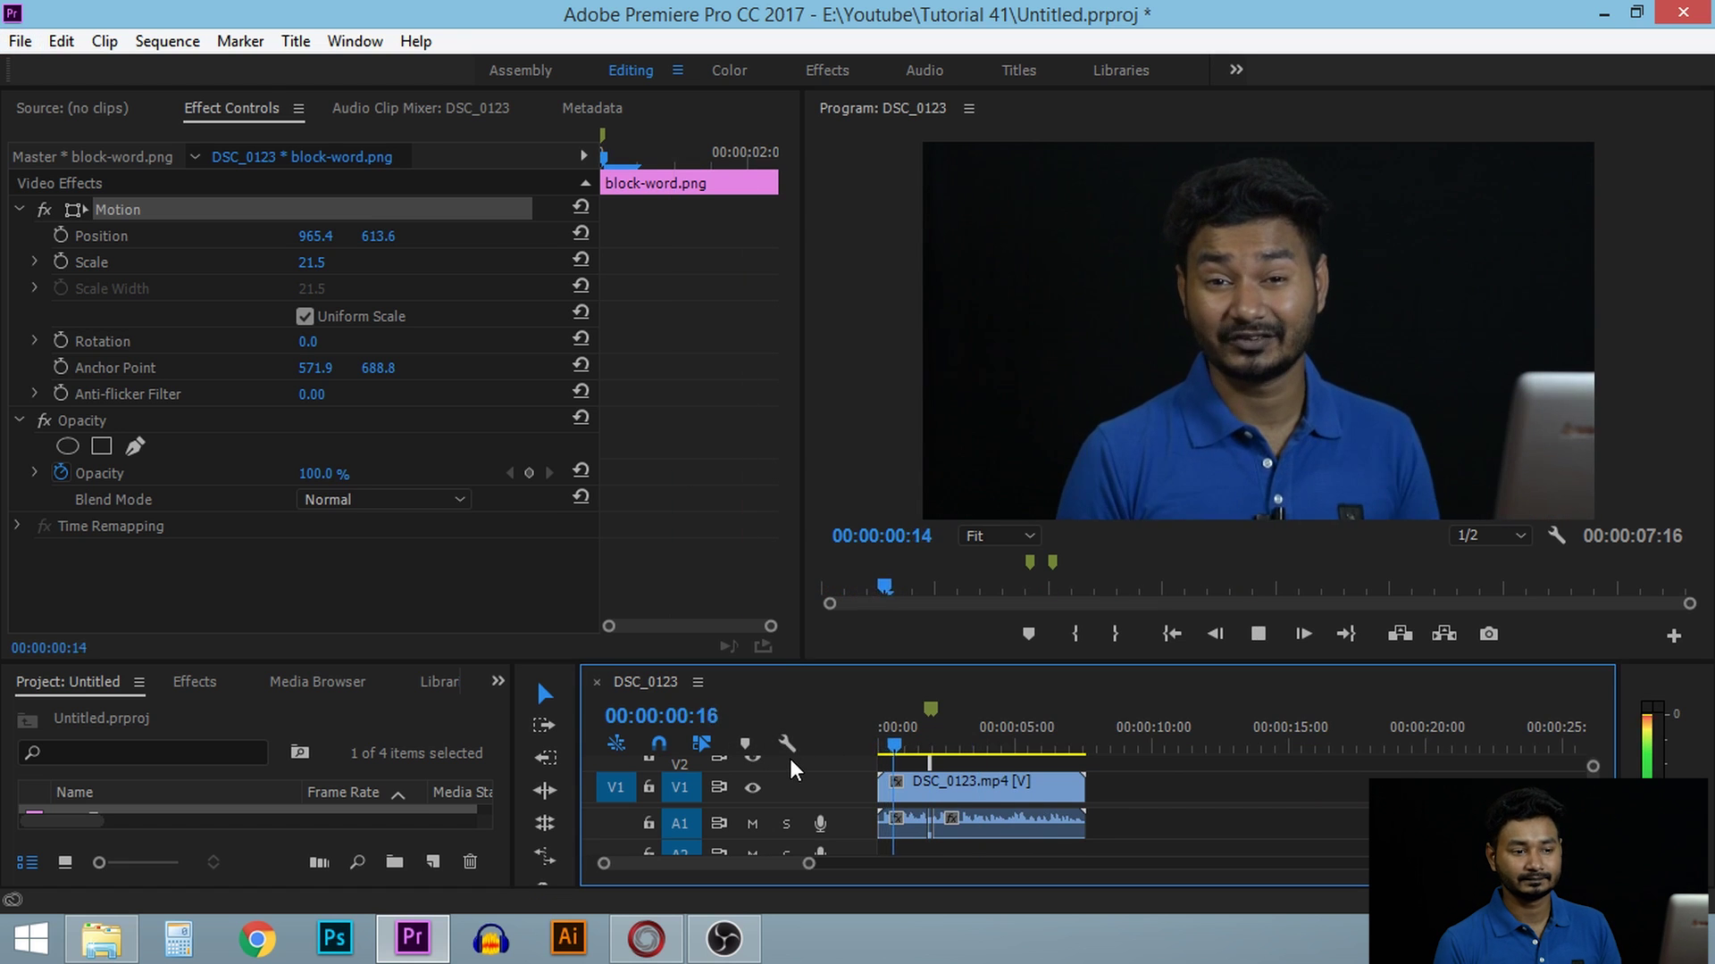